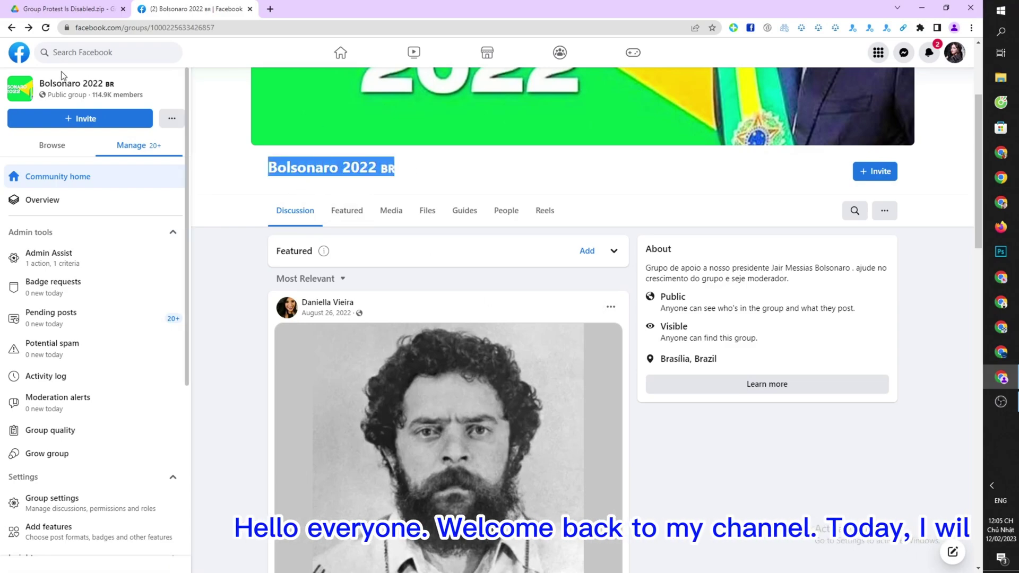
Highlight the Bolsonaro 2022 BR group's name and member count, and scroll its sidebar.
{"action": "left_click_drag", "start_coordinate": [142, 95], "coordinate": [51, 85]}
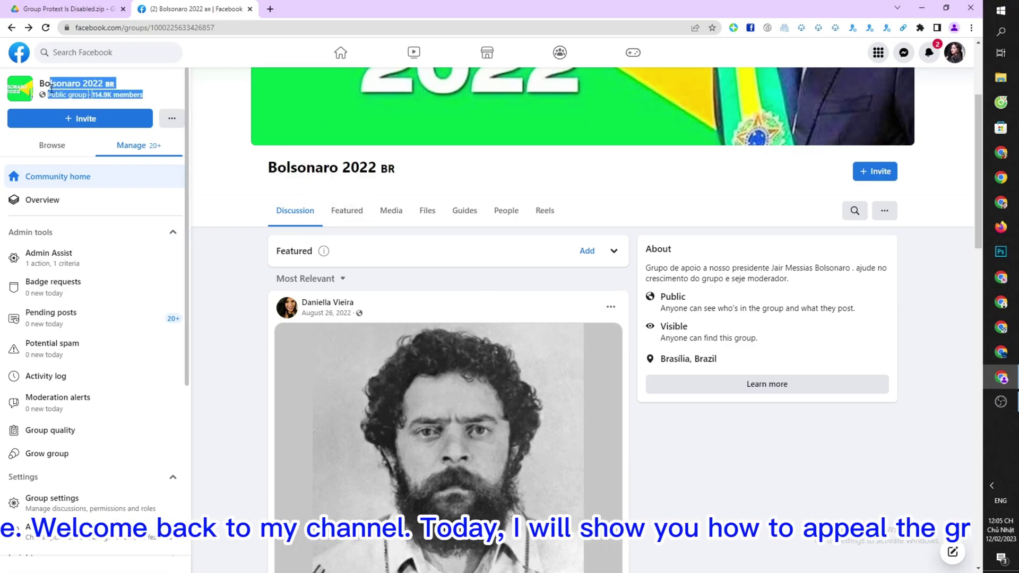
{"action": "left_click", "coordinate": [126, 85]}
{"action": "scroll", "coordinate": [528, 319], "scroll_direction": "down", "scroll_amount": 4}
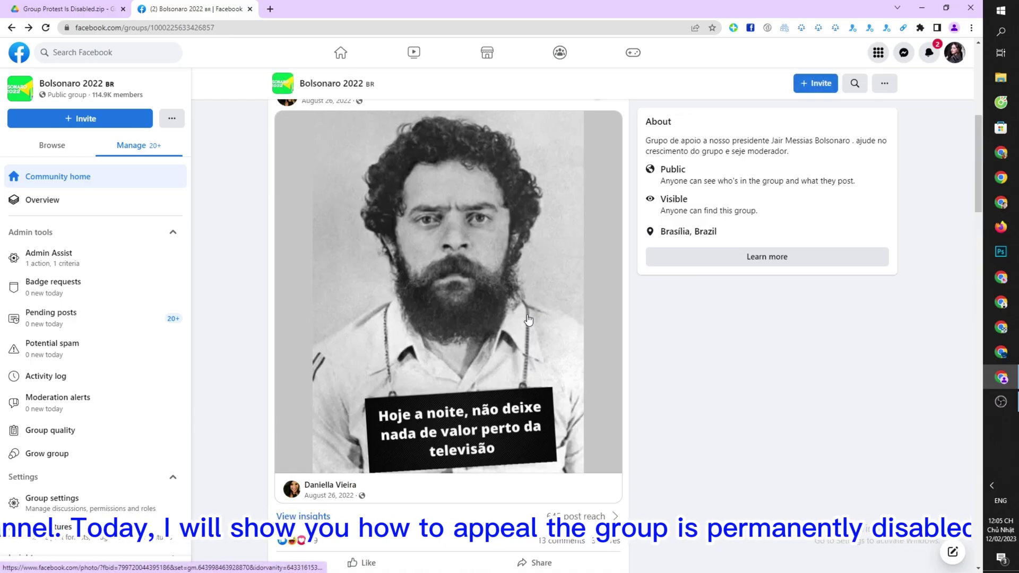
{"action": "scroll", "coordinate": [528, 319], "scroll_direction": "down", "scroll_amount": 4}
{"action": "scroll", "coordinate": [528, 319], "scroll_direction": "down", "scroll_amount": 5}
{"action": "scroll", "coordinate": [529, 319], "scroll_direction": "down", "scroll_amount": 5}
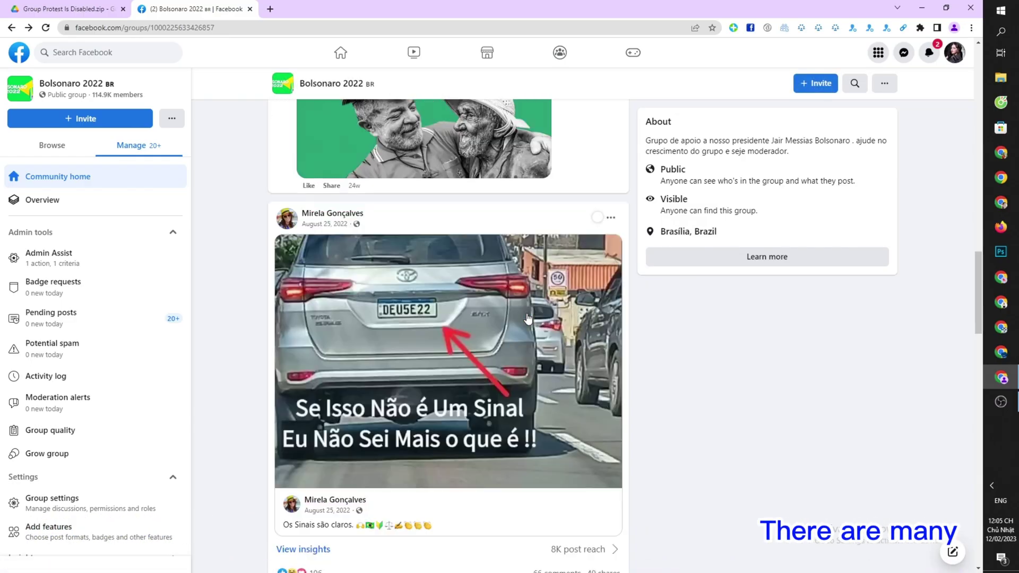
{"action": "scroll", "coordinate": [529, 319], "scroll_direction": "up", "scroll_amount": 7}
{"action": "scroll", "coordinate": [526, 316], "scroll_direction": "up", "scroll_amount": 4}
{"action": "scroll", "coordinate": [525, 313], "scroll_direction": "up", "scroll_amount": 4}
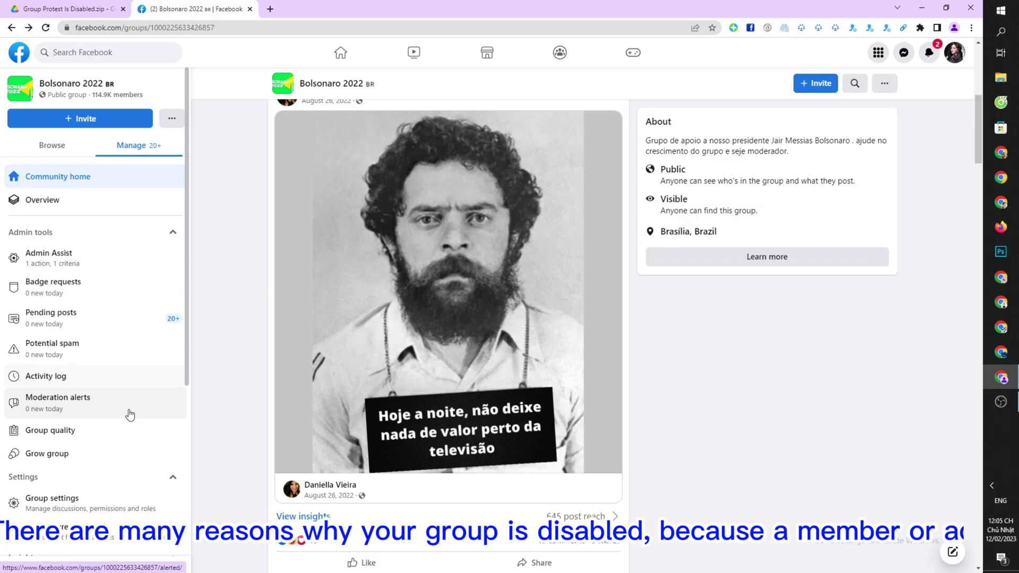
Open Group quality and highlight its 'Group has been removed' status.
{"action": "left_click", "coordinate": [127, 430]}
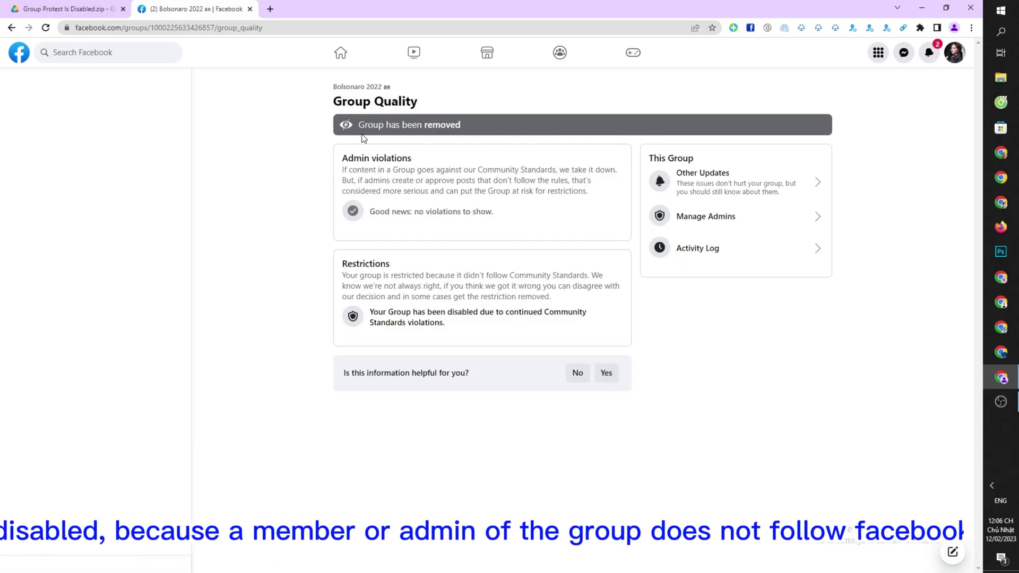
{"action": "left_click_drag", "start_coordinate": [460, 124], "coordinate": [373, 124]}
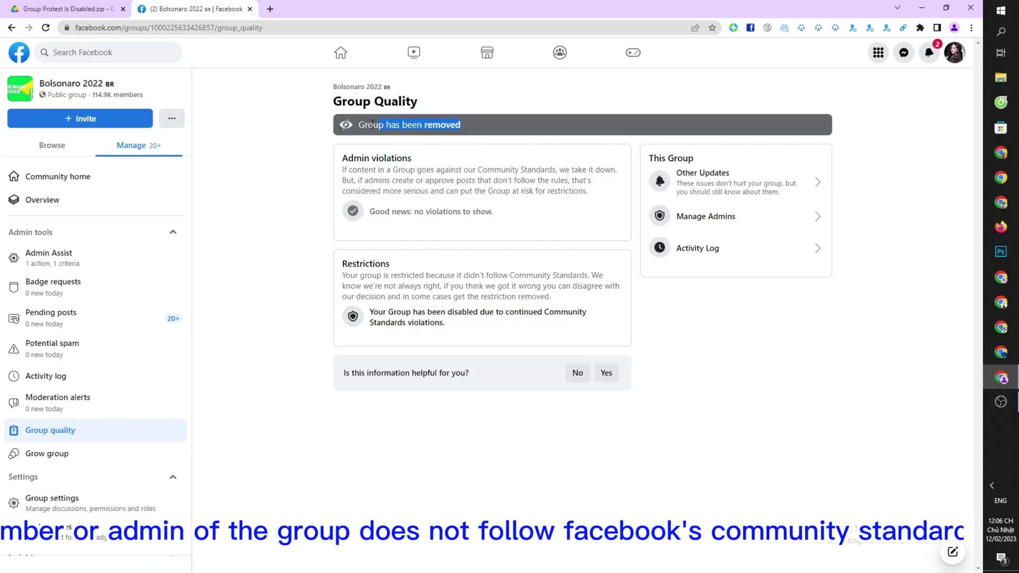
{"action": "double_click", "coordinate": [412, 125]}
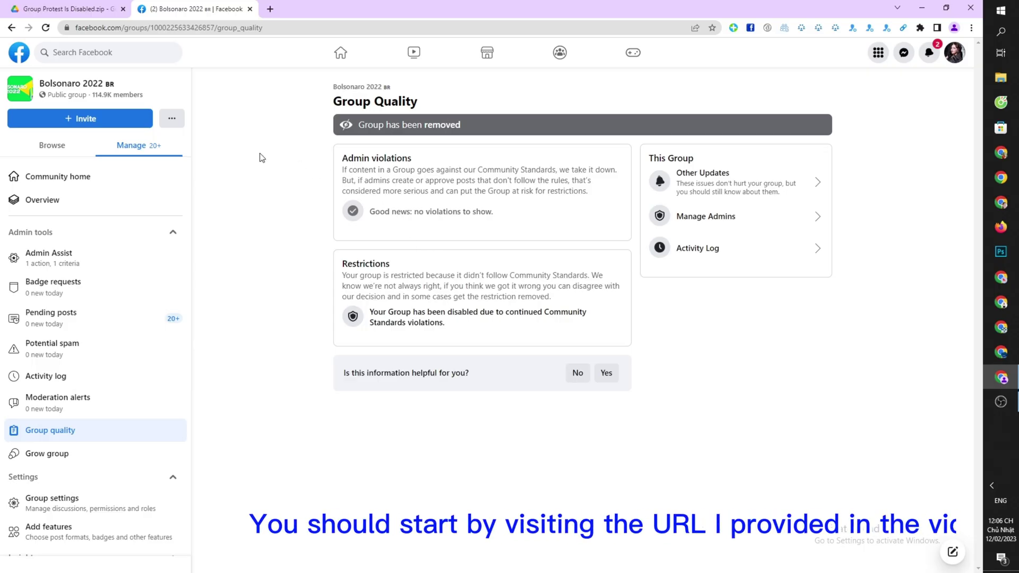
Download Group Protest Is Disabled.zip from Google Drive and open the download item's options.
{"action": "left_click", "coordinate": [128, 5]}
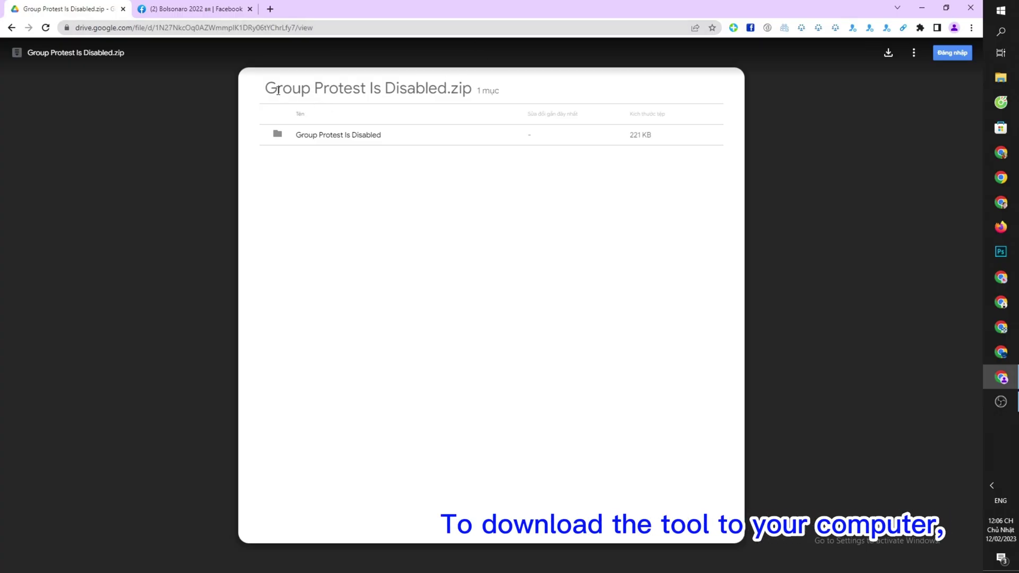
{"action": "left_click_drag", "start_coordinate": [265, 88], "coordinate": [457, 88]}
{"action": "left_click", "coordinate": [523, 85]}
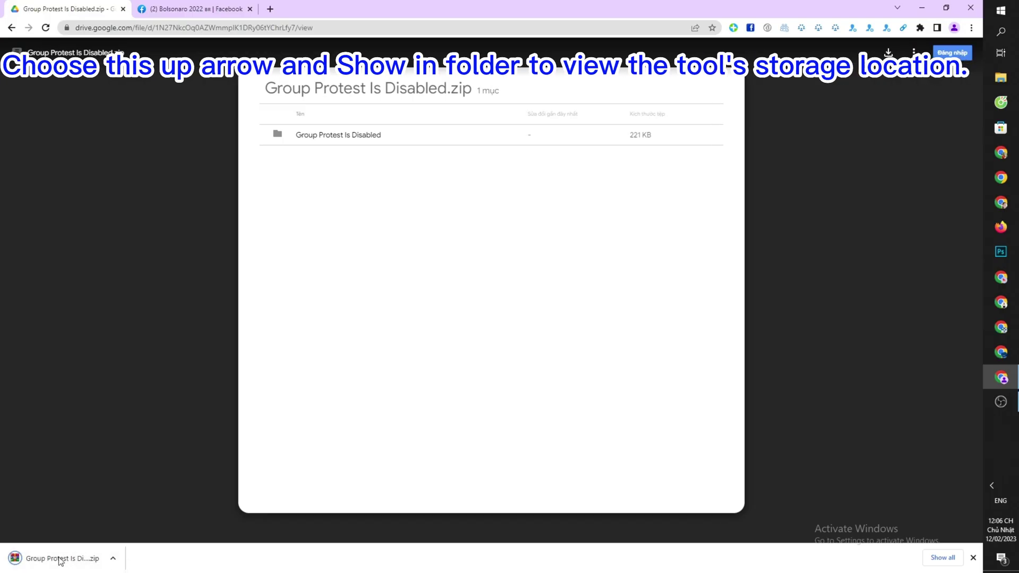
{"action": "left_click", "coordinate": [116, 559]}
{"action": "left_click", "coordinate": [114, 558]}
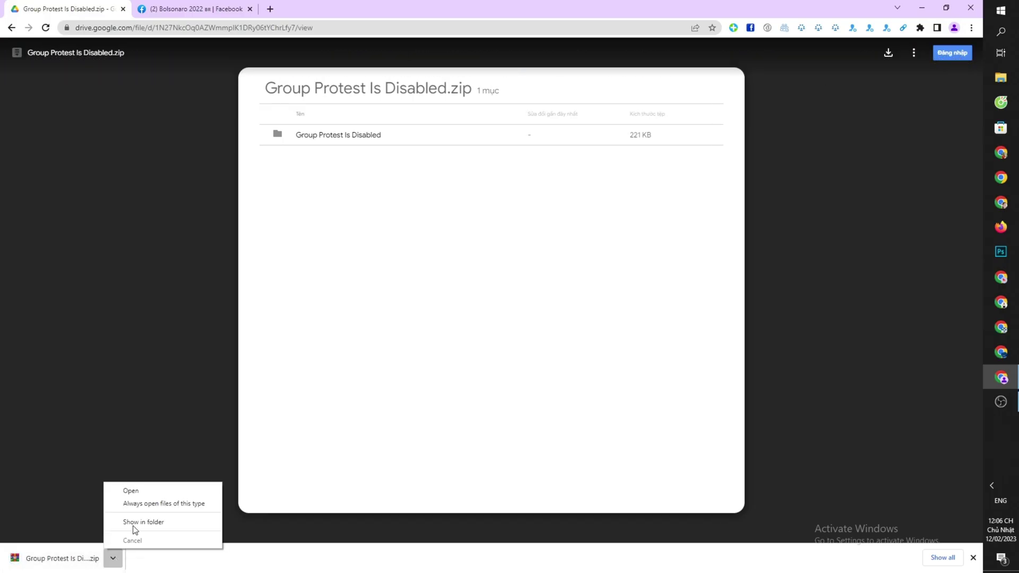
Extract Group Protest Is Disabled.zip in place with Extract Here, then go back to Facebook.
{"action": "left_click", "coordinate": [153, 523]}
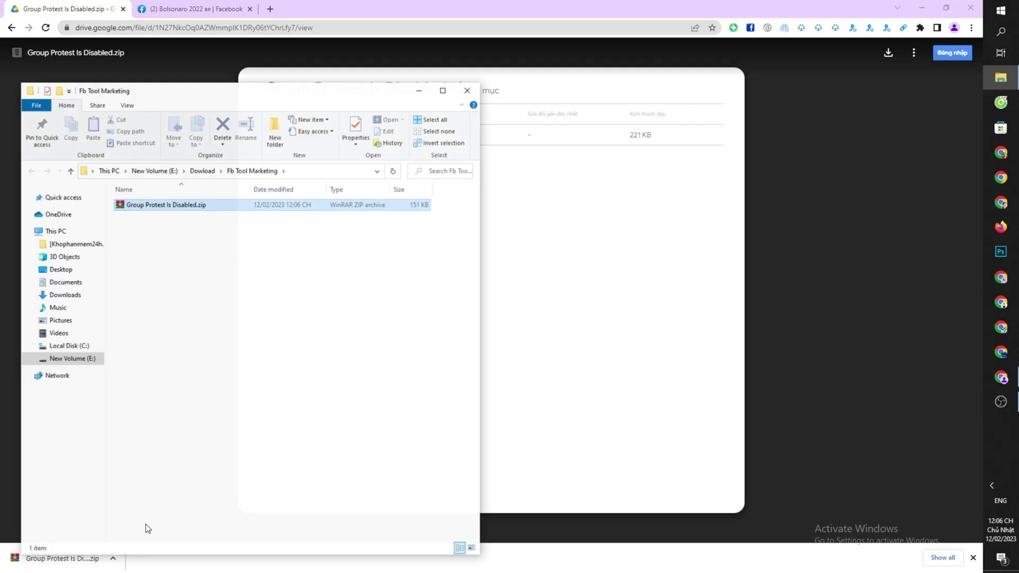
{"action": "right_click", "coordinate": [202, 205]}
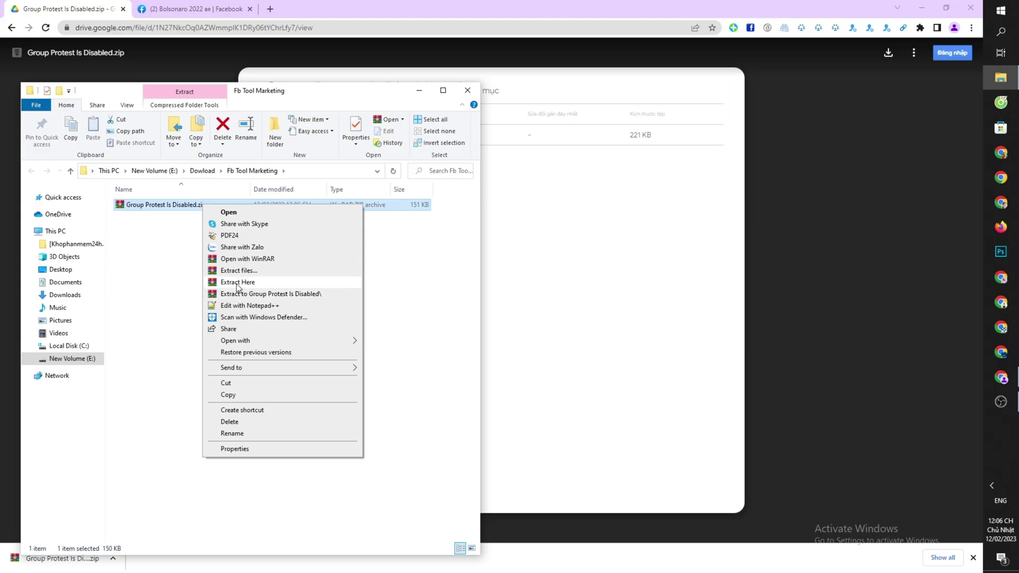
{"action": "left_click", "coordinate": [266, 287]}
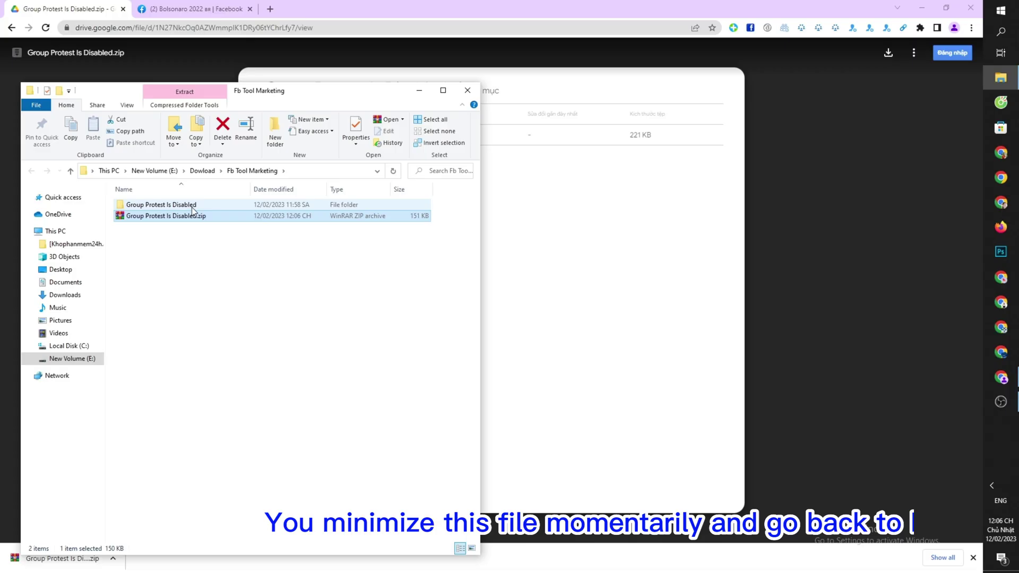
{"action": "left_click", "coordinate": [419, 91]}
{"action": "left_click", "coordinate": [191, 9]}
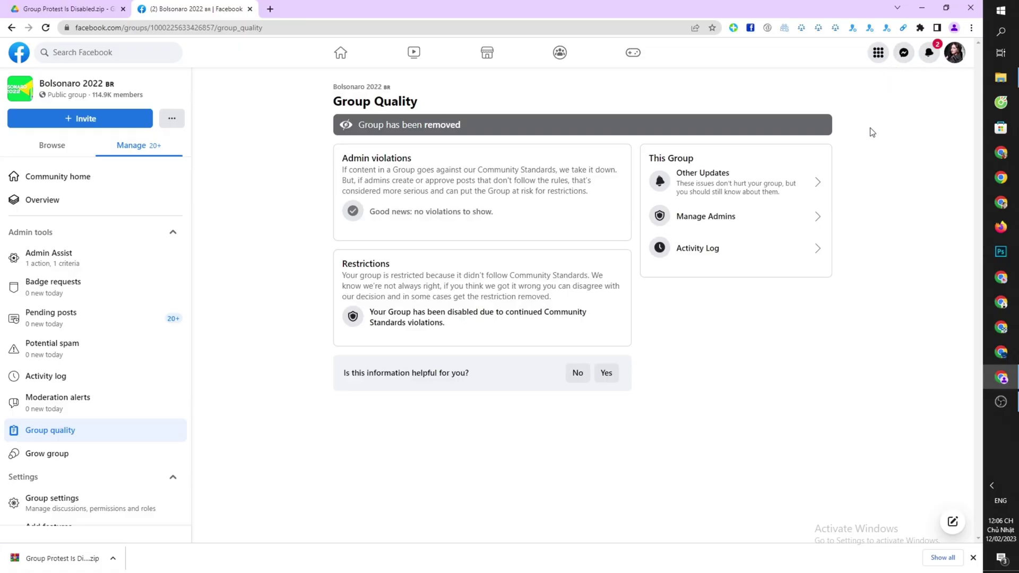
{"action": "left_click_drag", "start_coordinate": [287, 29], "coordinate": [223, 30]}
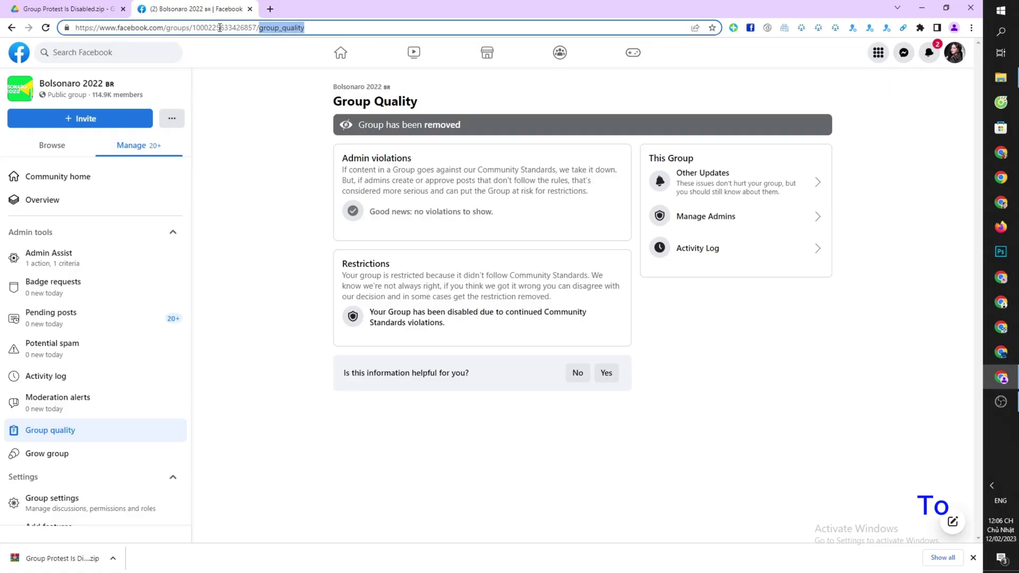
{"action": "type", "text": "admins"}
{"action": "key", "text": "Return"}
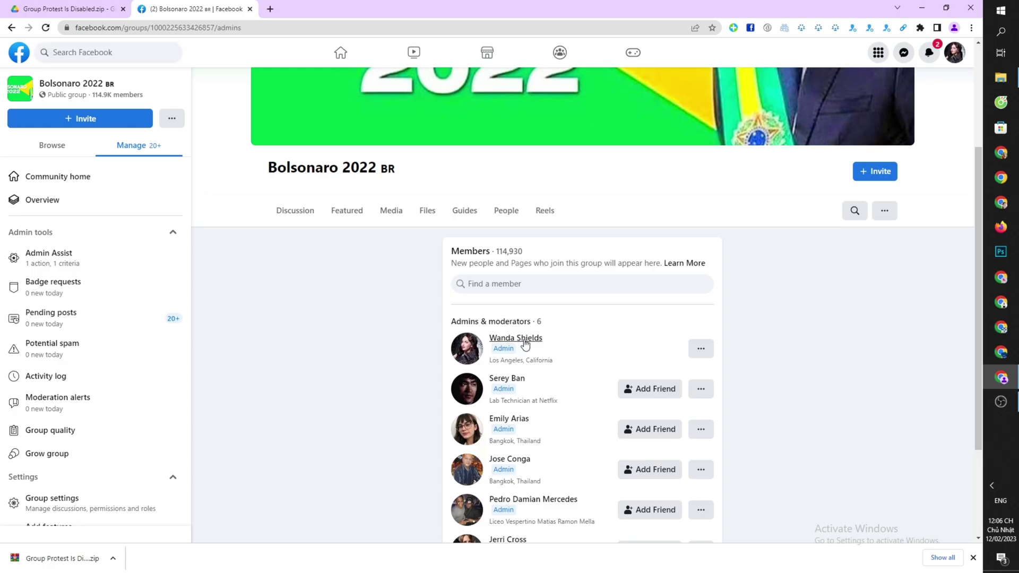
{"action": "left_click", "coordinate": [701, 350]}
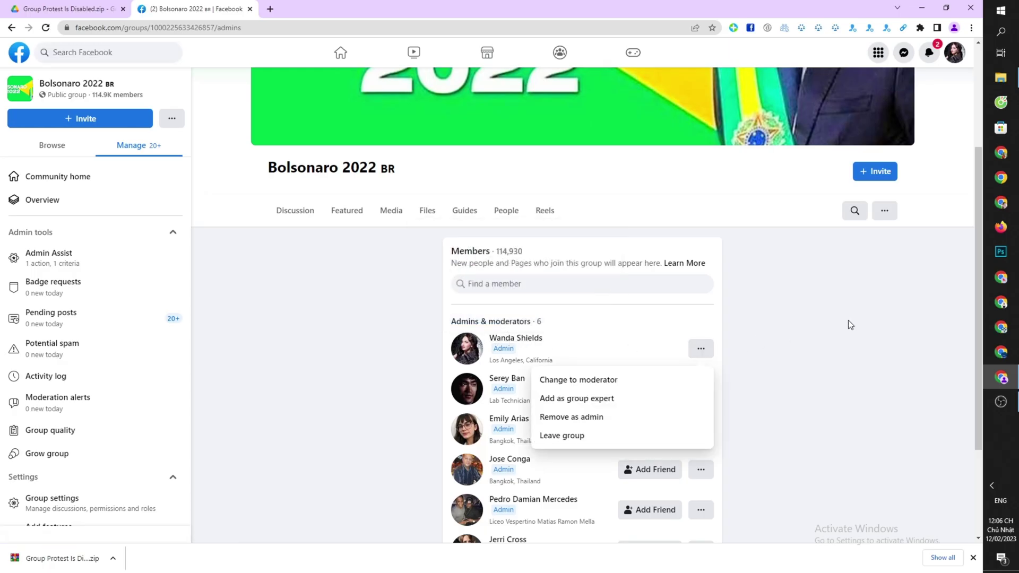
{"action": "left_click", "coordinate": [850, 319]}
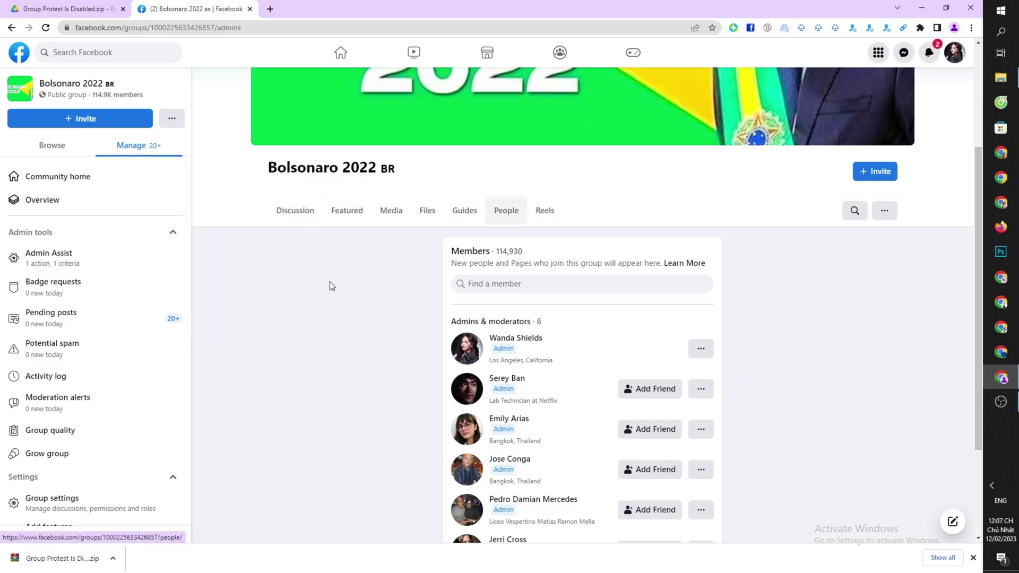
{"action": "left_click", "coordinate": [68, 431]}
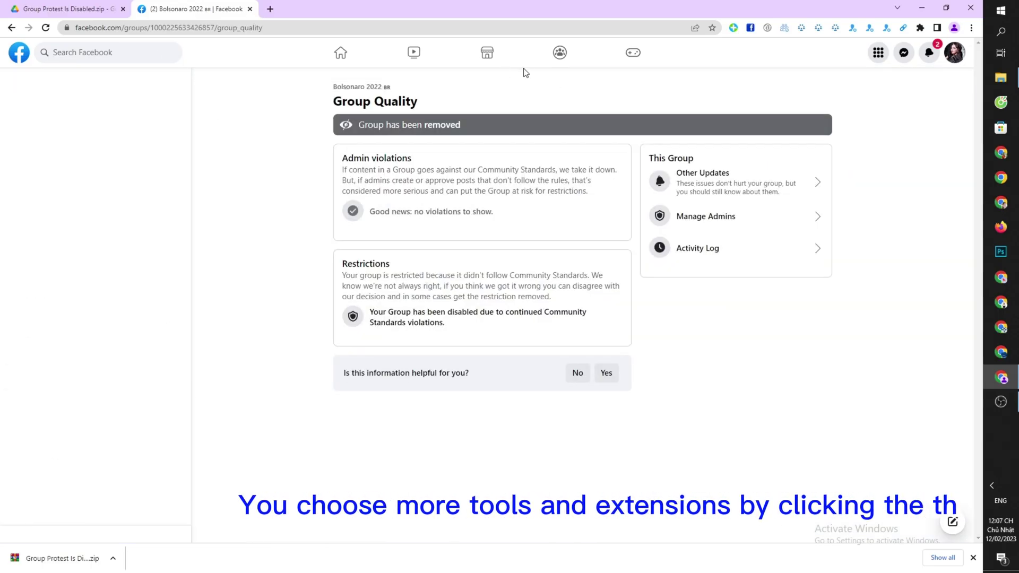
Open Chrome's Extensions page through More tools and leave Developer mode switched on.
{"action": "left_click", "coordinate": [972, 27]}
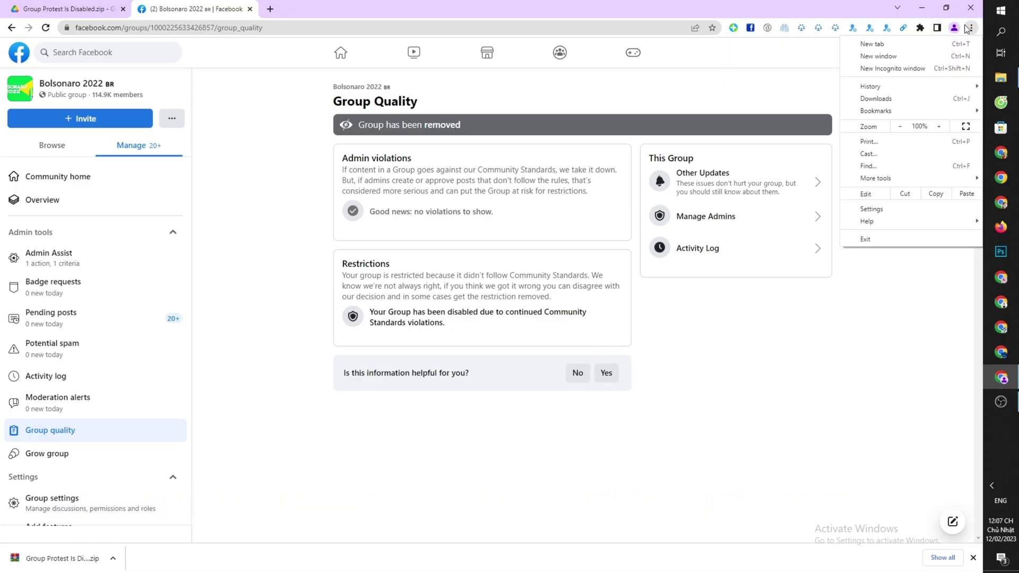
{"action": "left_click", "coordinate": [971, 27]}
{"action": "mouse_move", "coordinate": [876, 178]}
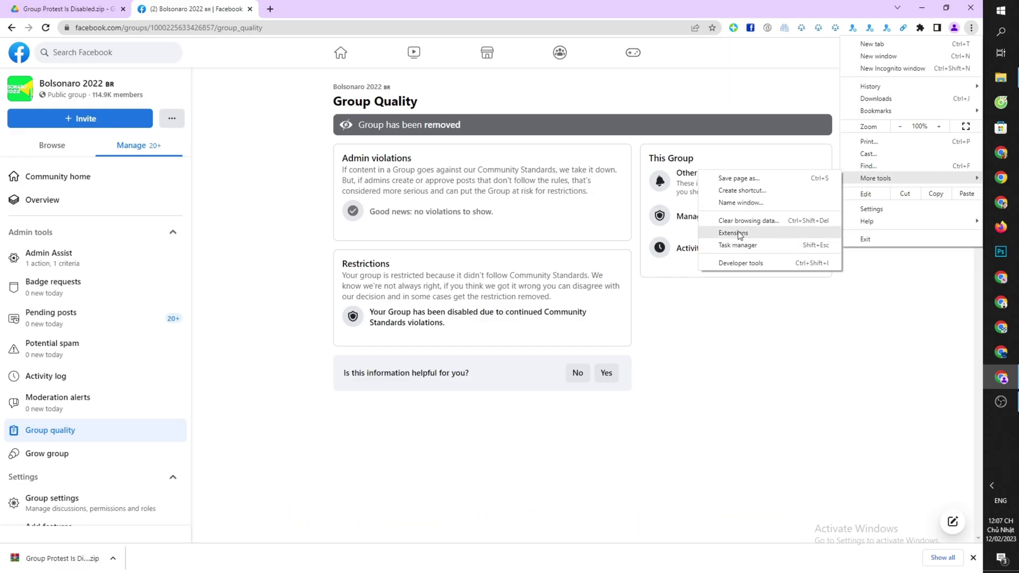
{"action": "left_click", "coordinate": [754, 232]}
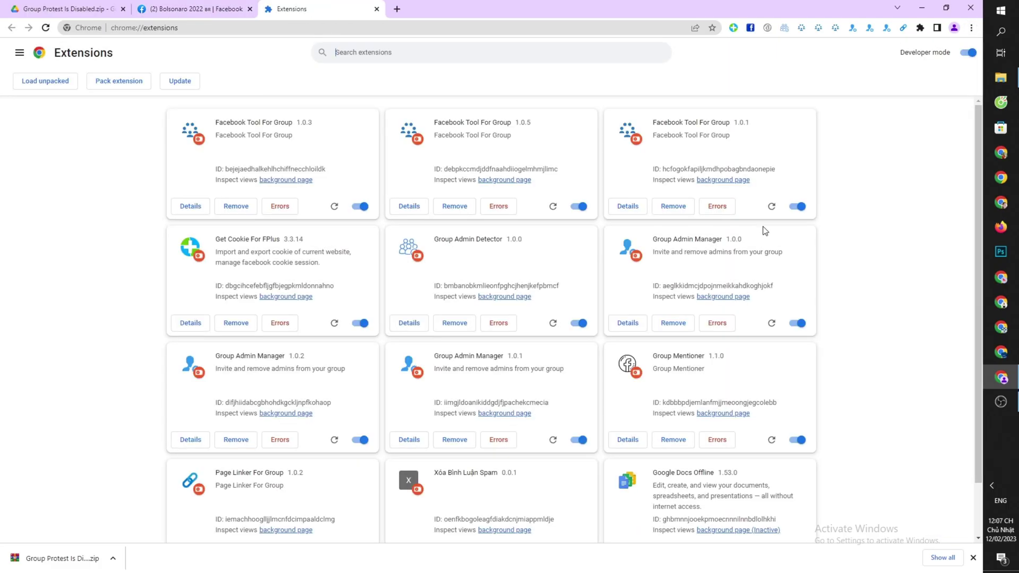
{"action": "left_click", "coordinate": [966, 56]}
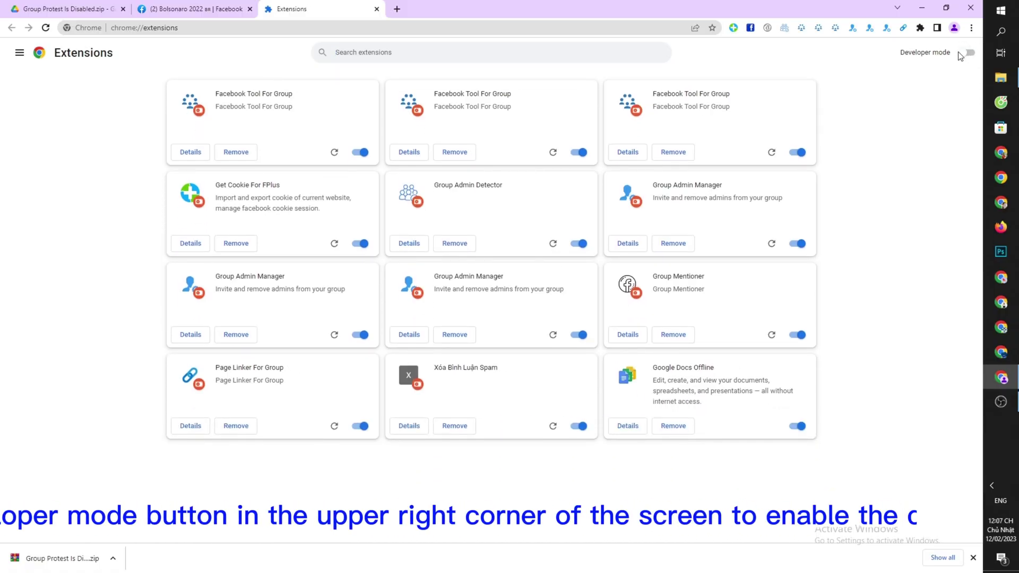
{"action": "left_click", "coordinate": [965, 55]}
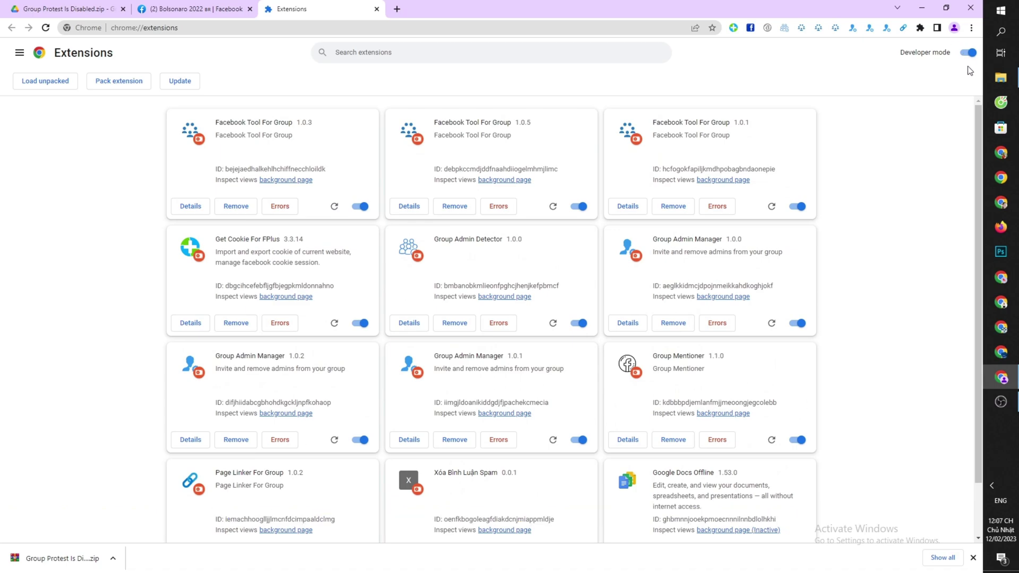
{"action": "left_click", "coordinate": [1001, 78]}
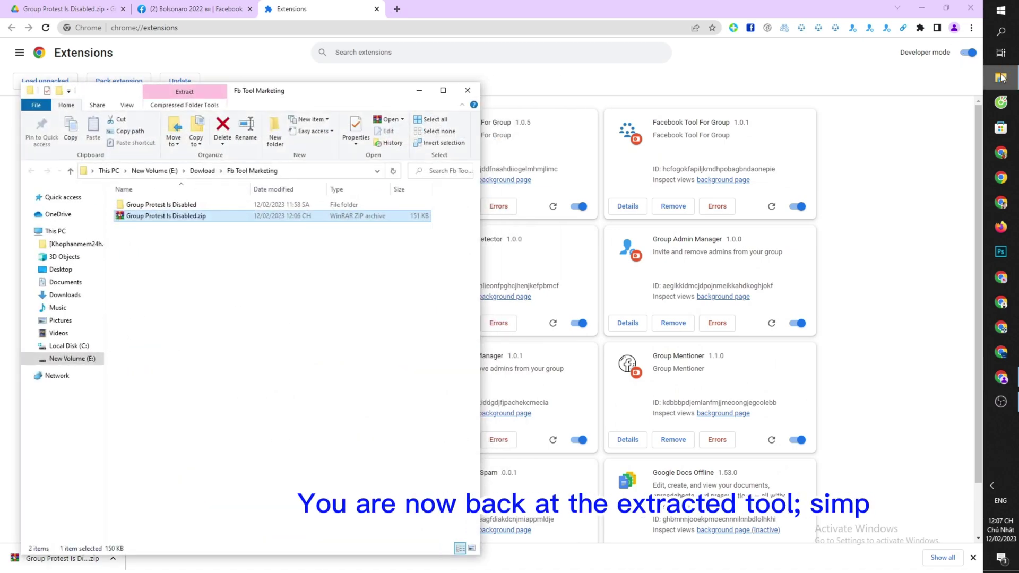
Drag the extracted folder onto Extensions to install Group Protest is Disabled 0.0.1.
{"action": "left_click_drag", "start_coordinate": [322, 82], "coordinate": [398, 255]}
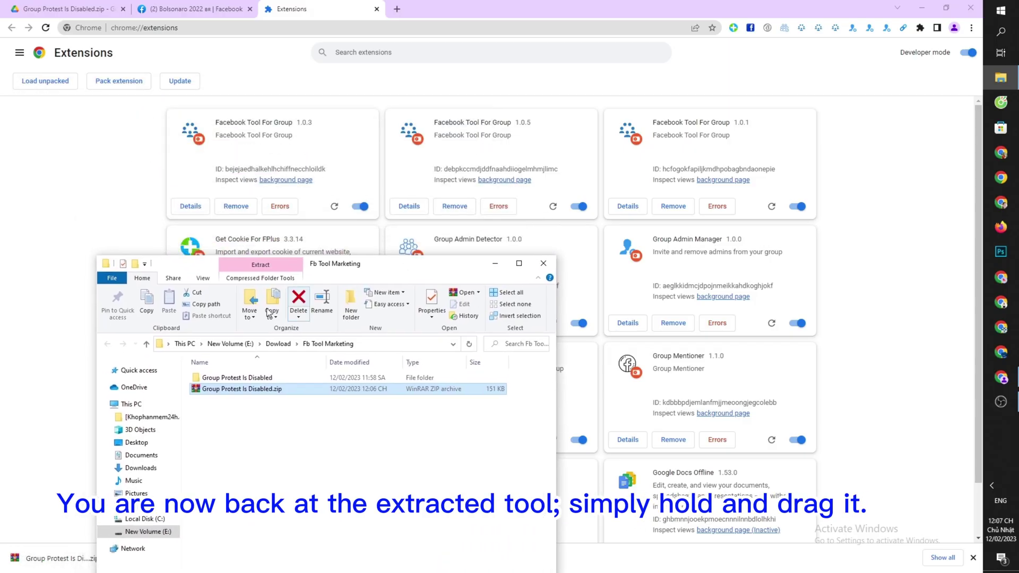
{"action": "left_click", "coordinate": [248, 378]}
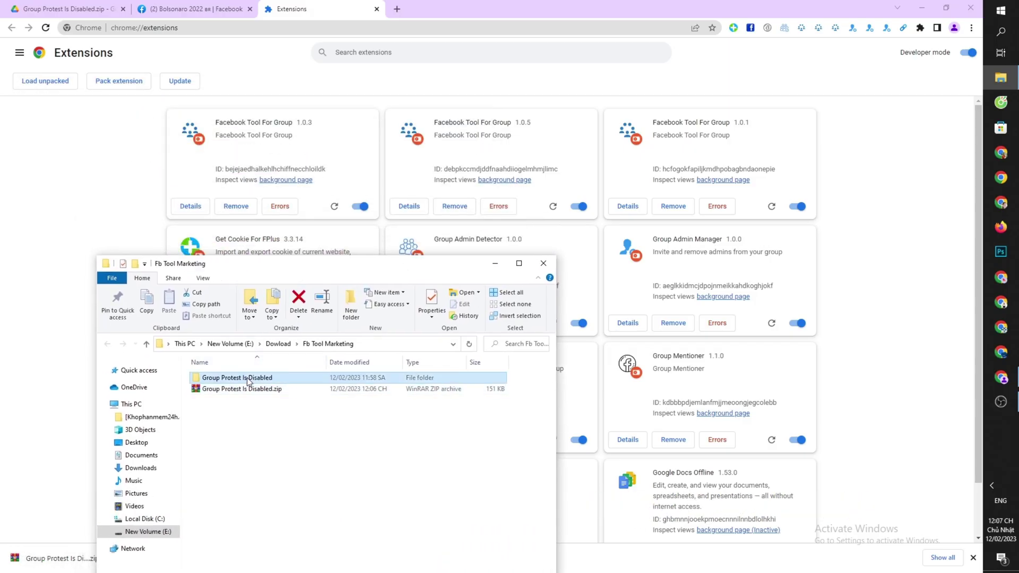
{"action": "mouse_move", "coordinate": [248, 381]}
{"action": "left_mouse_down"}
{"action": "mouse_move", "coordinate": [451, 236]}
{"action": "mouse_move", "coordinate": [526, 208]}
{"action": "left_mouse_up"}
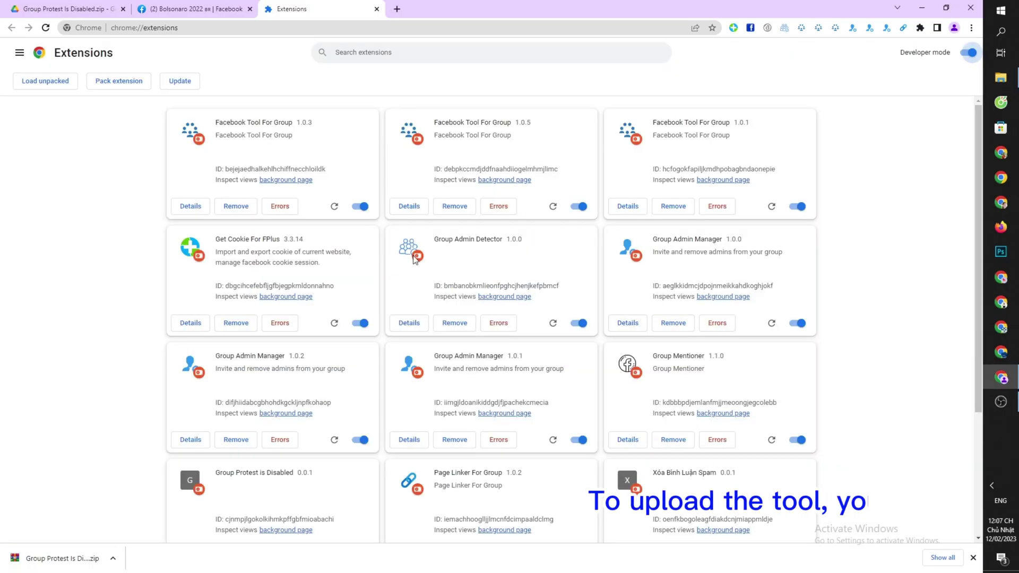
{"action": "left_click_drag", "start_coordinate": [214, 475], "coordinate": [323, 474]}
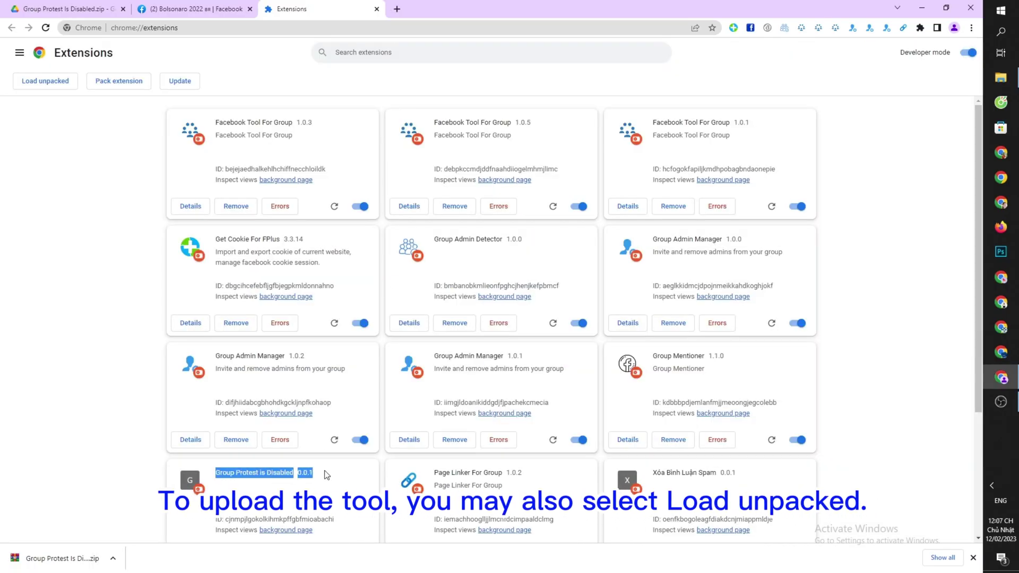
{"action": "double_click", "coordinate": [324, 474]}
{"action": "left_click", "coordinate": [211, 5]}
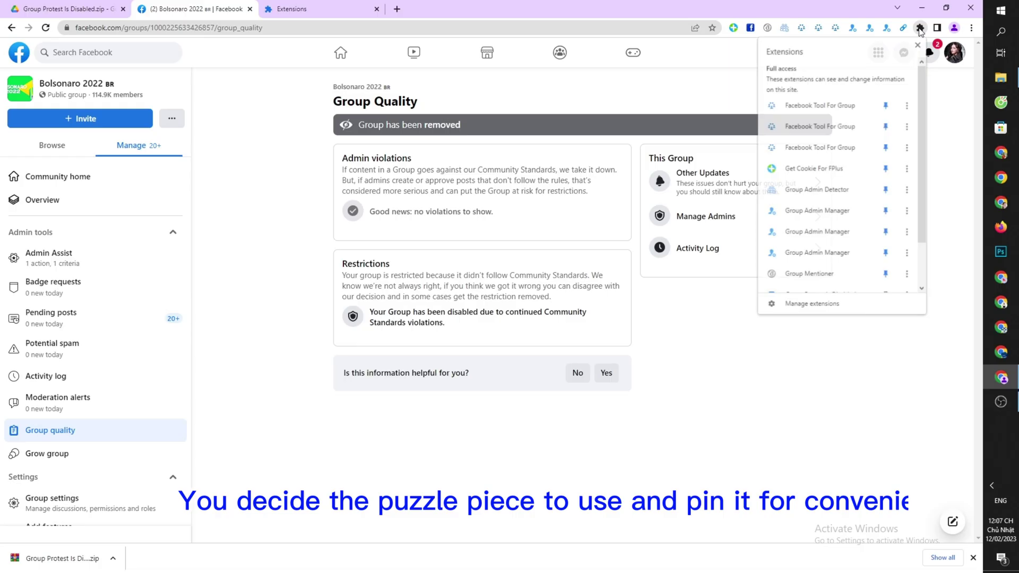
Pin the Group Protest is Disabled extension, open it, and focus its UID GROUP field.
{"action": "scroll", "coordinate": [882, 217], "scroll_direction": "down", "scroll_amount": 1}
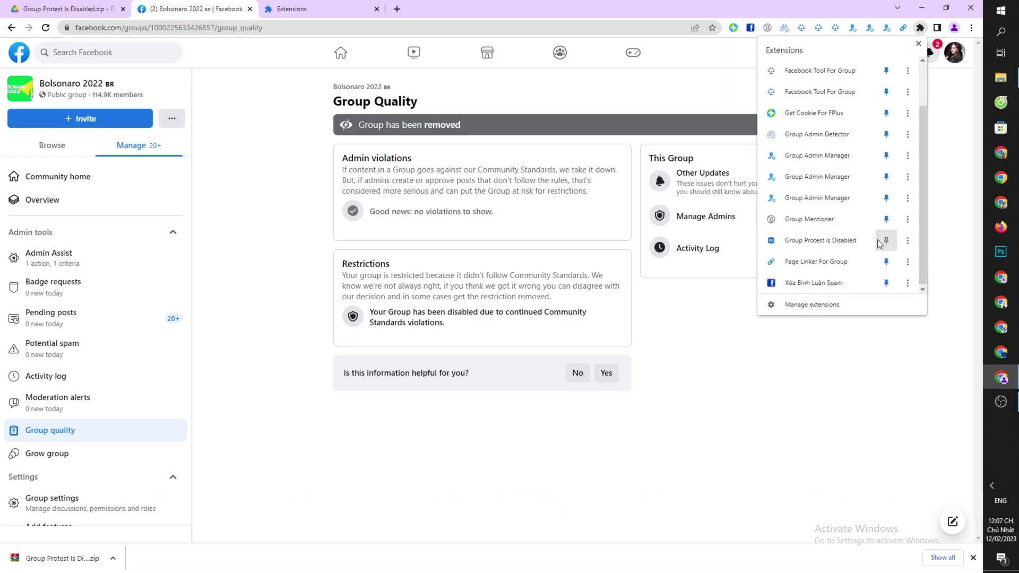
{"action": "left_click", "coordinate": [886, 241]}
{"action": "left_click", "coordinate": [919, 44]}
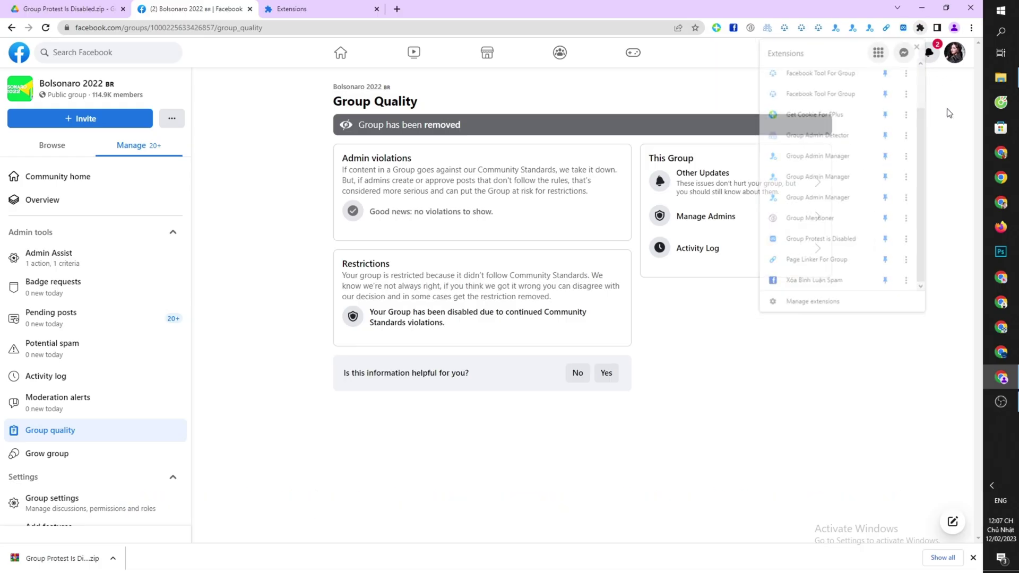
{"action": "left_click", "coordinate": [902, 30]}
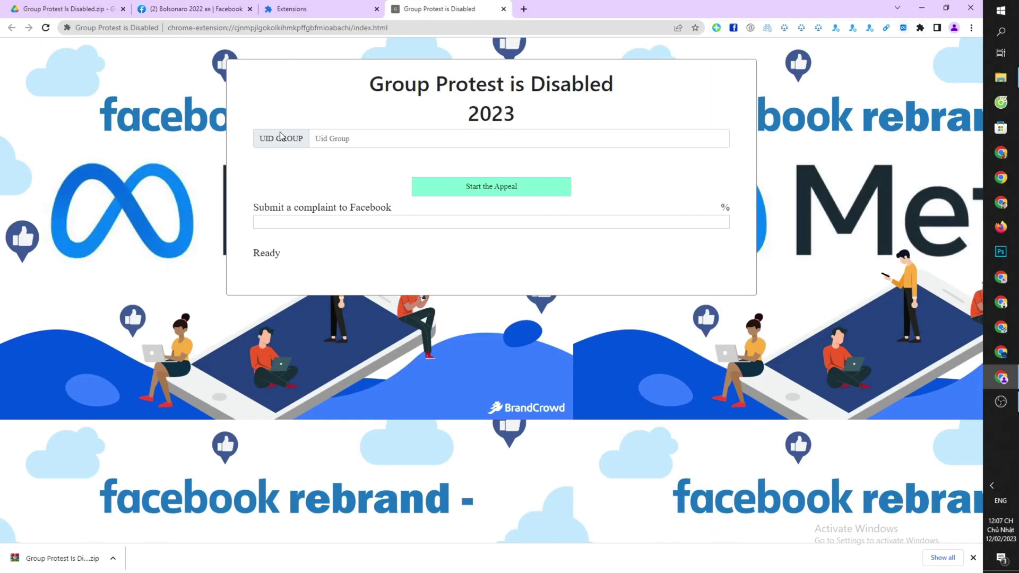
{"action": "left_click", "coordinate": [361, 137]}
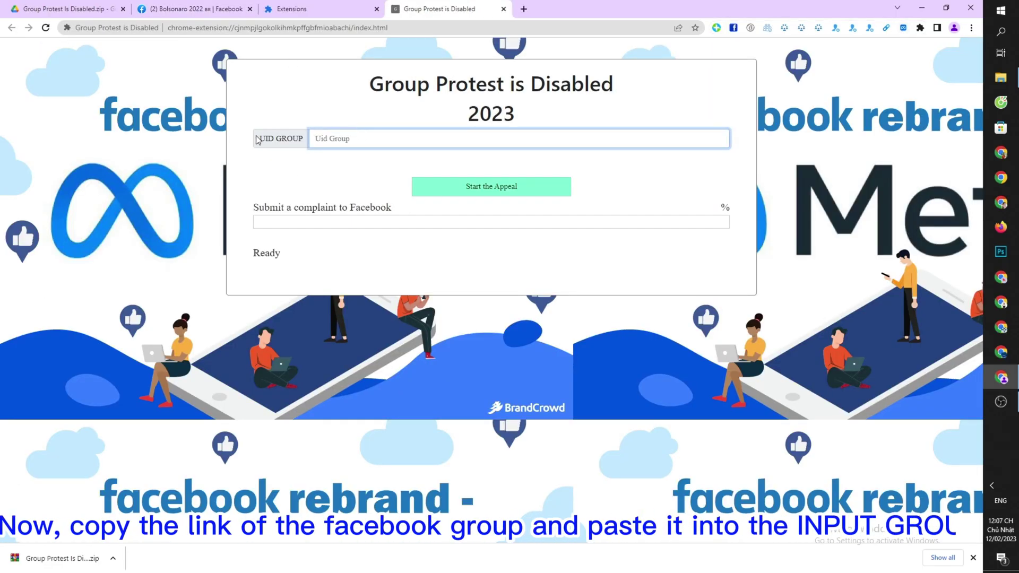
{"action": "left_click_drag", "start_coordinate": [258, 139], "coordinate": [300, 139]}
{"action": "left_click", "coordinate": [372, 142]}
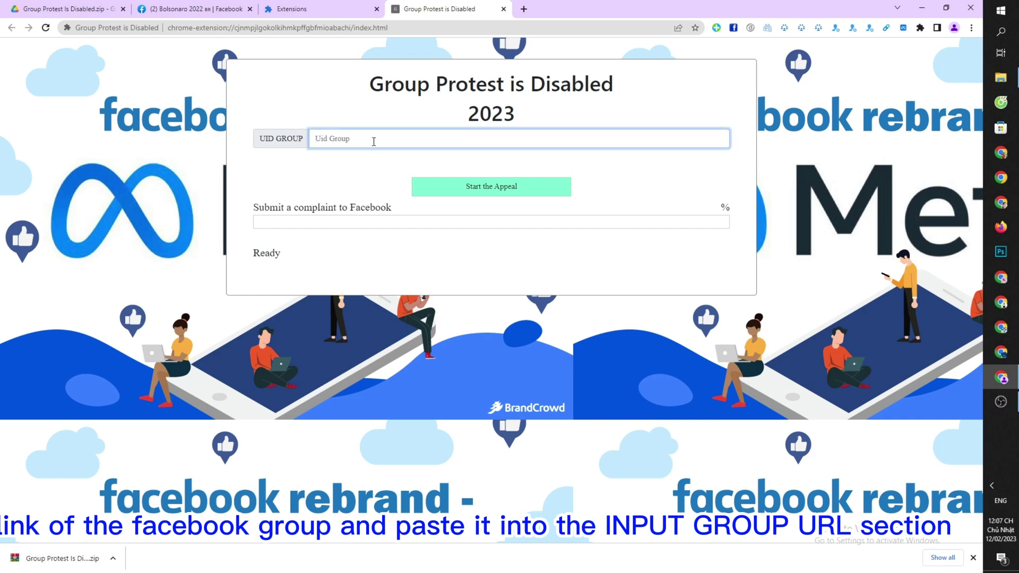
Copy the group's web address from Facebook and paste it into UID GROUP.
{"action": "left_click", "coordinate": [177, 5]}
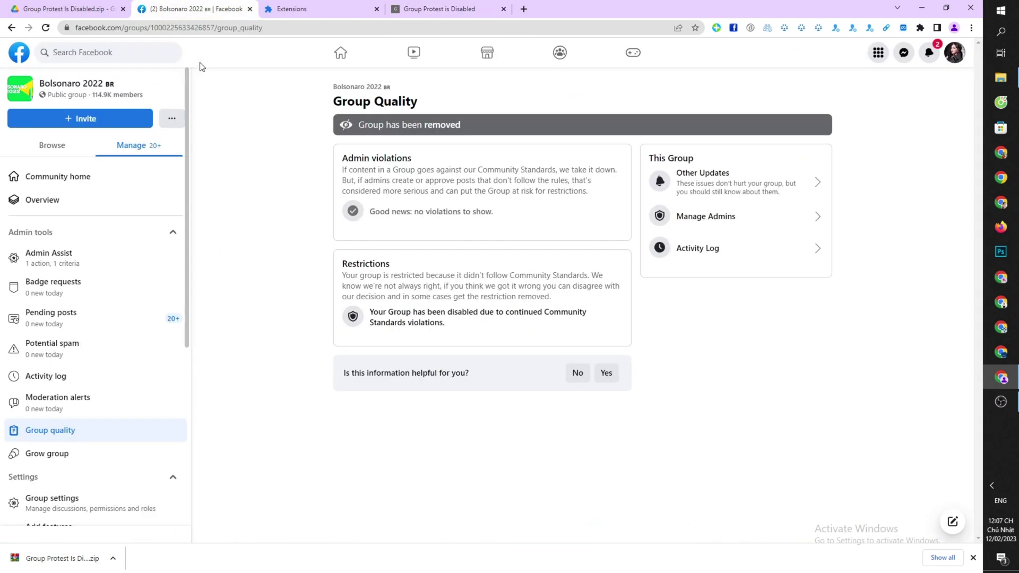
{"action": "left_click", "coordinate": [214, 28]}
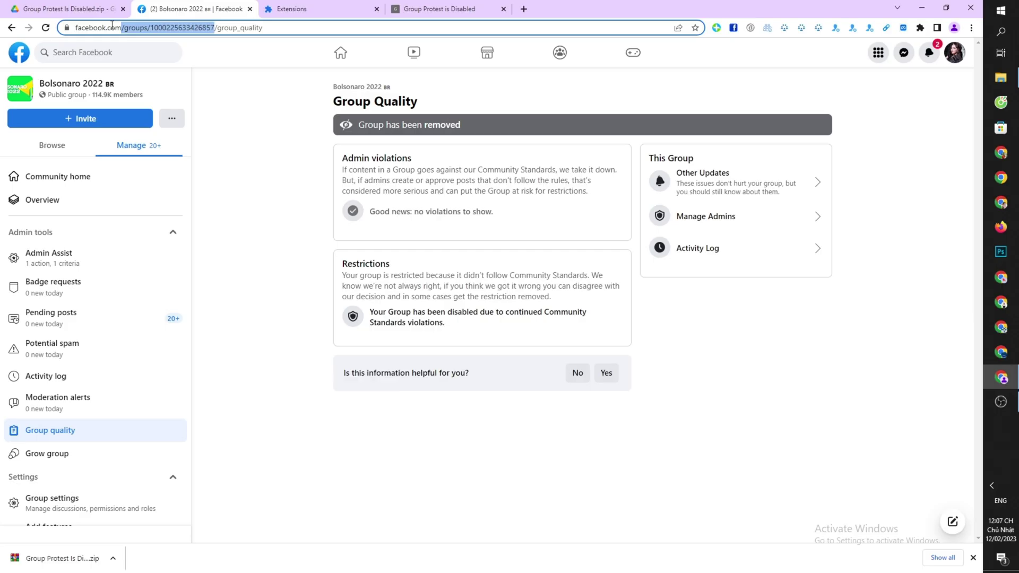
{"action": "left_click_drag", "start_coordinate": [112, 25], "coordinate": [60, 32]}
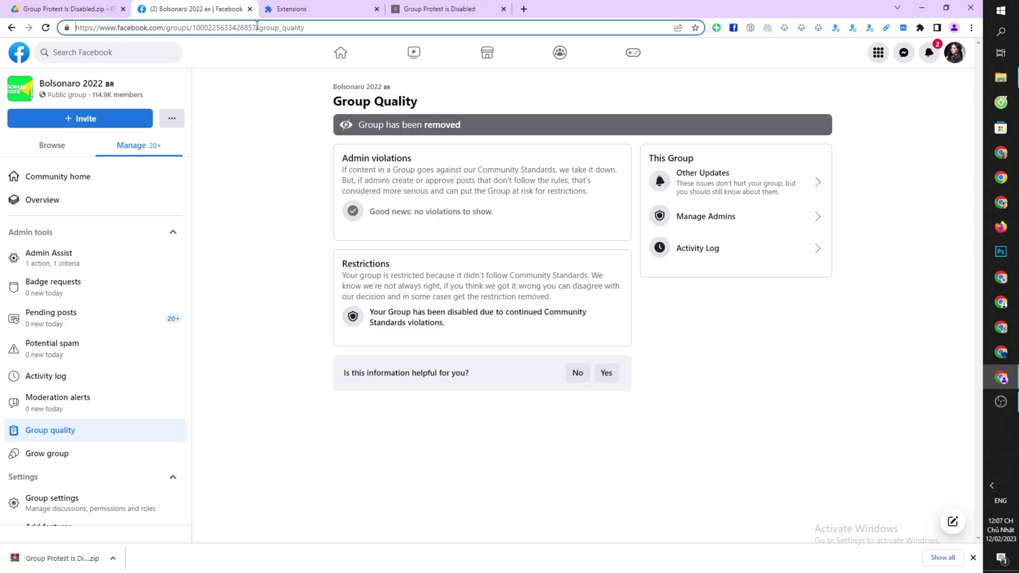
{"action": "left_click_drag", "start_coordinate": [257, 27], "coordinate": [66, 24]}
{"action": "right_click", "coordinate": [103, 32]}
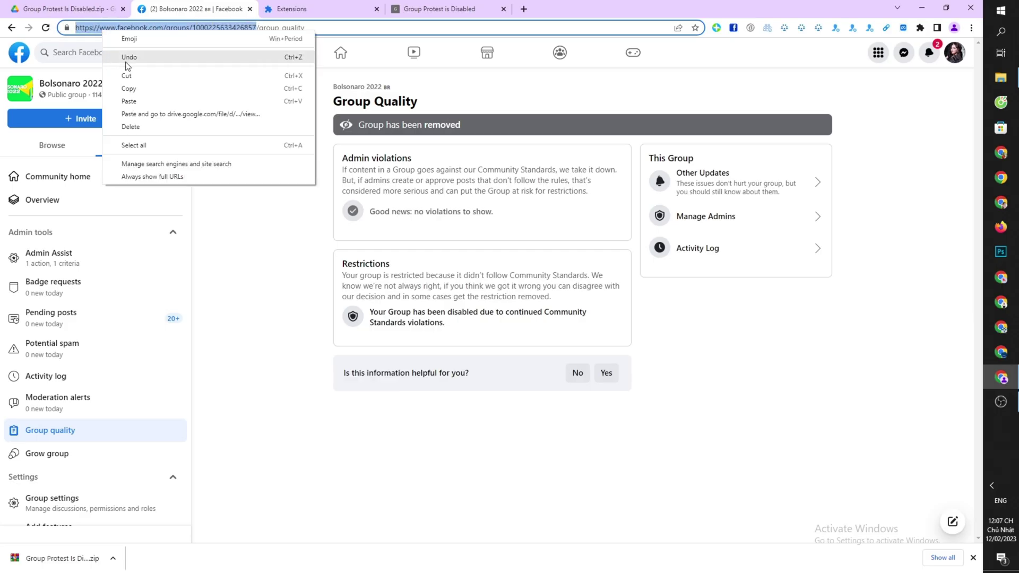
{"action": "left_click", "coordinate": [133, 88]}
{"action": "left_click_drag", "start_coordinate": [428, 4], "coordinate": [295, 9]}
{"action": "left_click", "coordinate": [358, 142]}
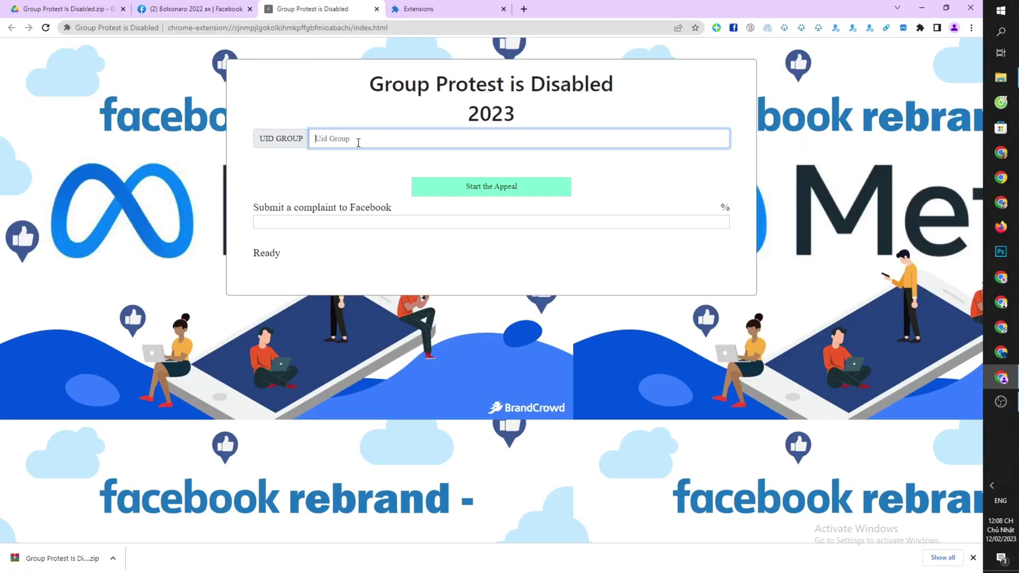
{"action": "right_click", "coordinate": [333, 137]}
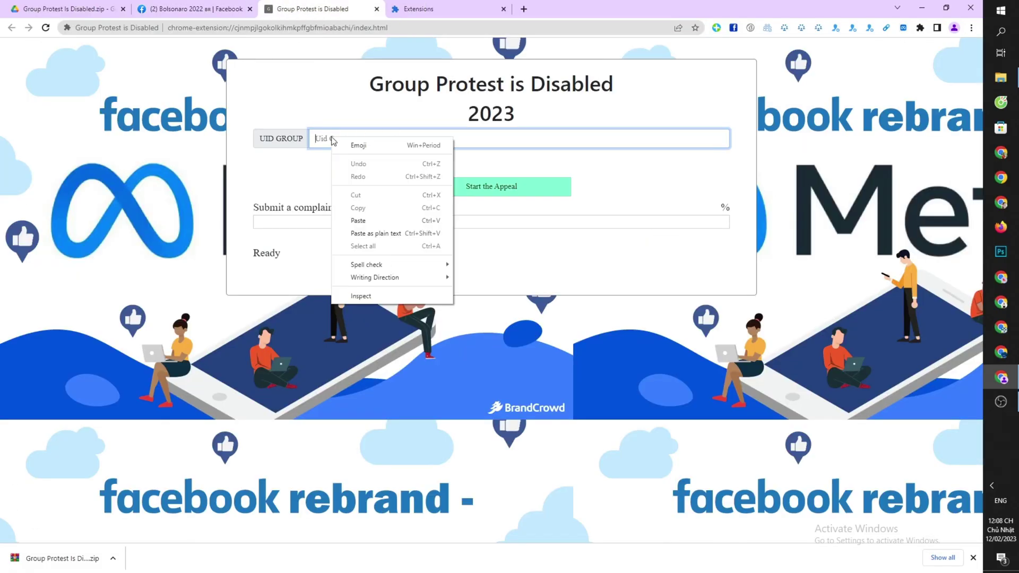
{"action": "left_click", "coordinate": [362, 221]}
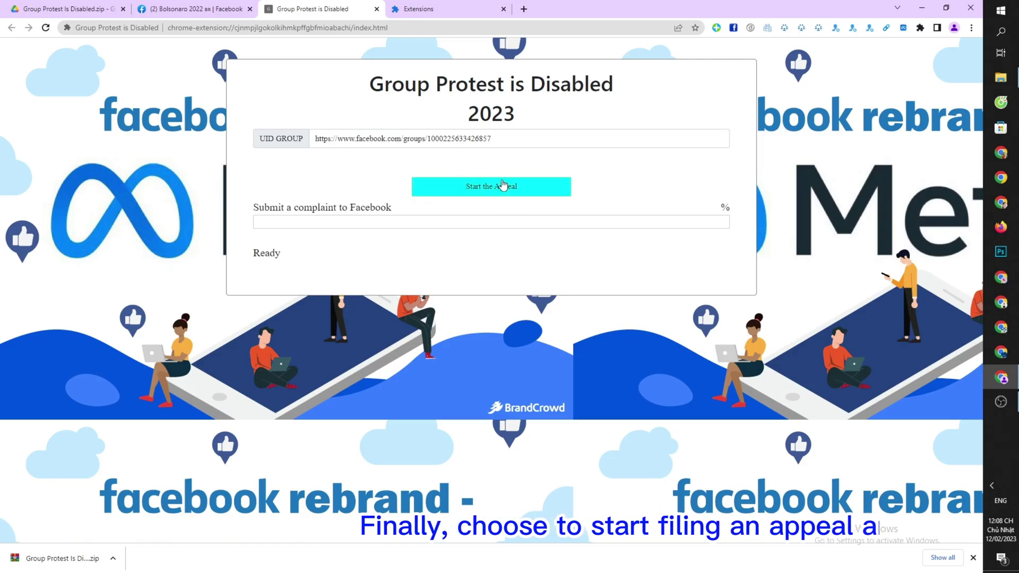
Start the appeal and follow its status until it reads 'Complaint was successful'.
{"action": "left_click", "coordinate": [488, 190]}
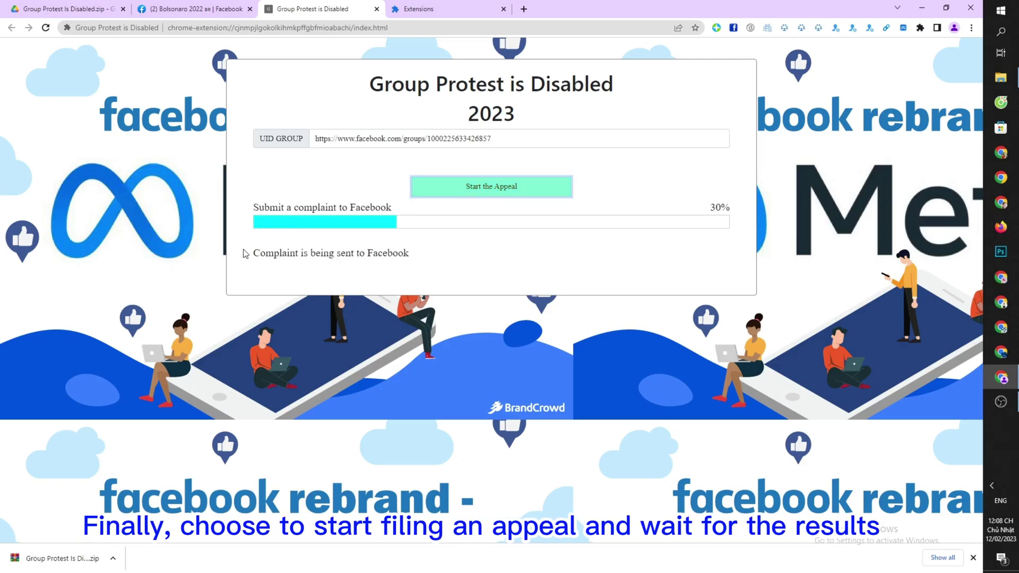
{"action": "left_click_drag", "start_coordinate": [246, 253], "coordinate": [333, 256]}
{"action": "left_click", "coordinate": [399, 253]}
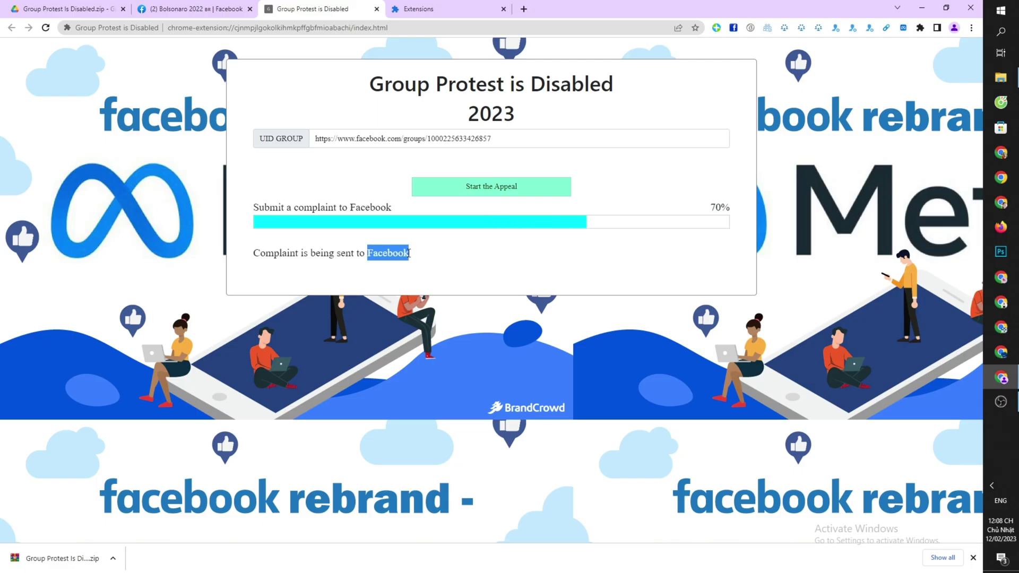
{"action": "triple_click", "coordinate": [410, 253]}
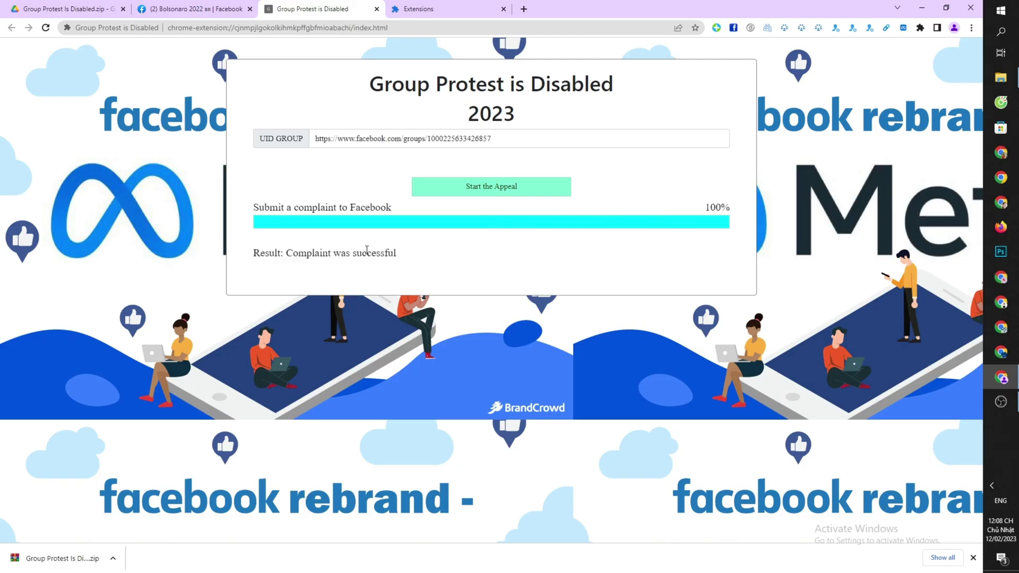
{"action": "left_click_drag", "start_coordinate": [287, 254], "coordinate": [424, 254]}
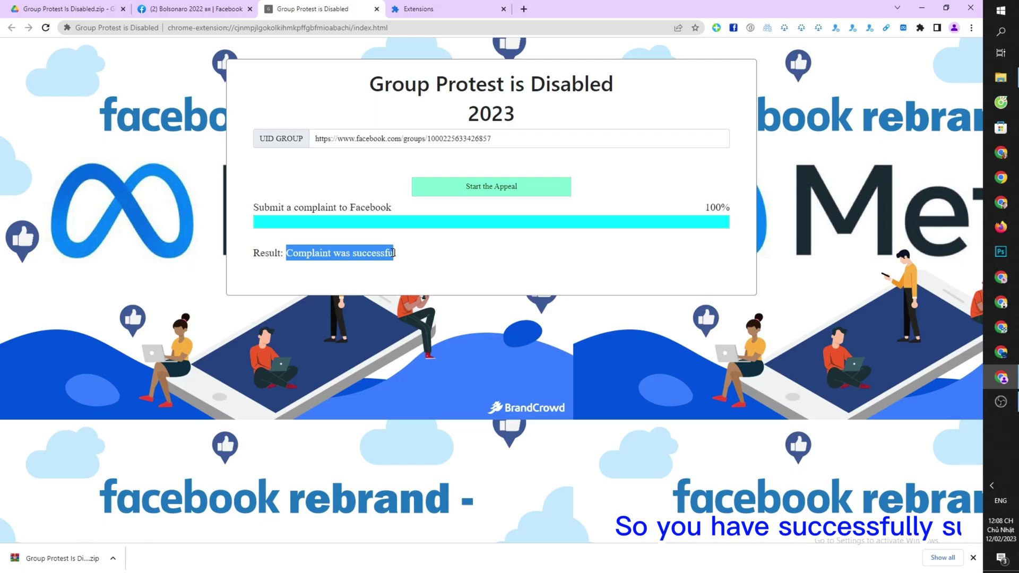
{"action": "left_click", "coordinate": [424, 255]}
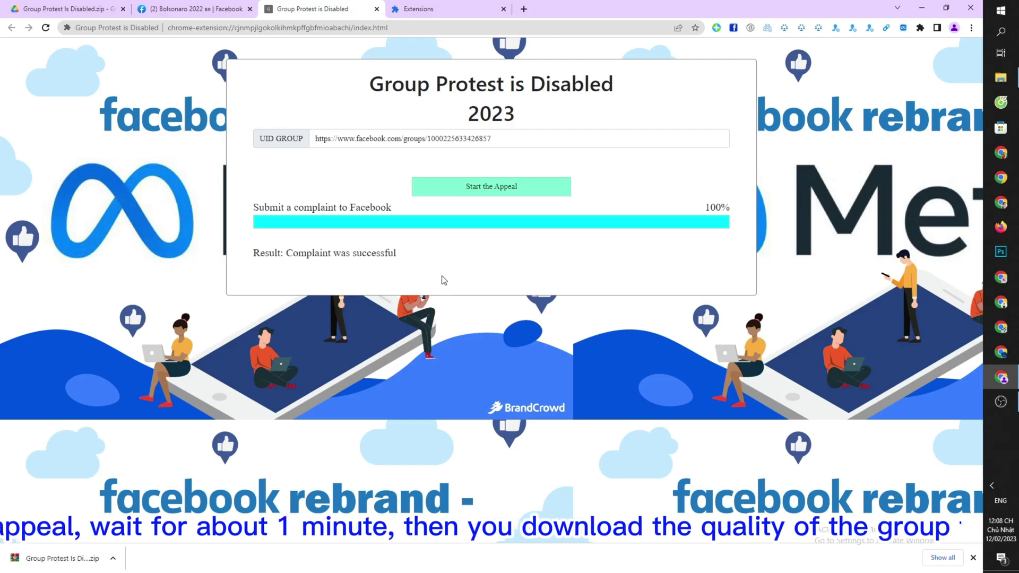
{"action": "triple_click", "coordinate": [362, 252]}
{"action": "left_click", "coordinate": [362, 252]}
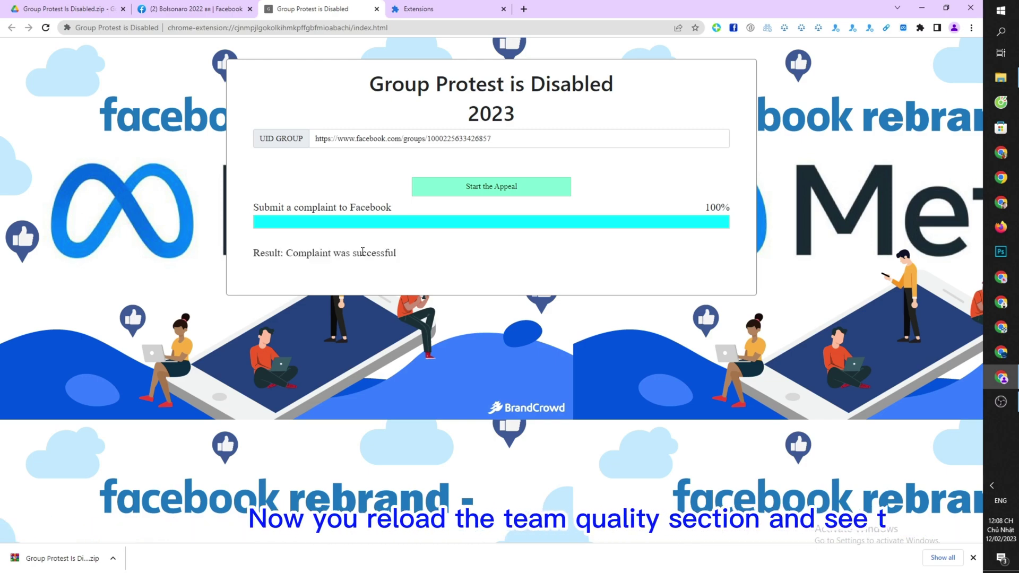
{"action": "left_click_drag", "start_coordinate": [285, 253], "coordinate": [417, 260]}
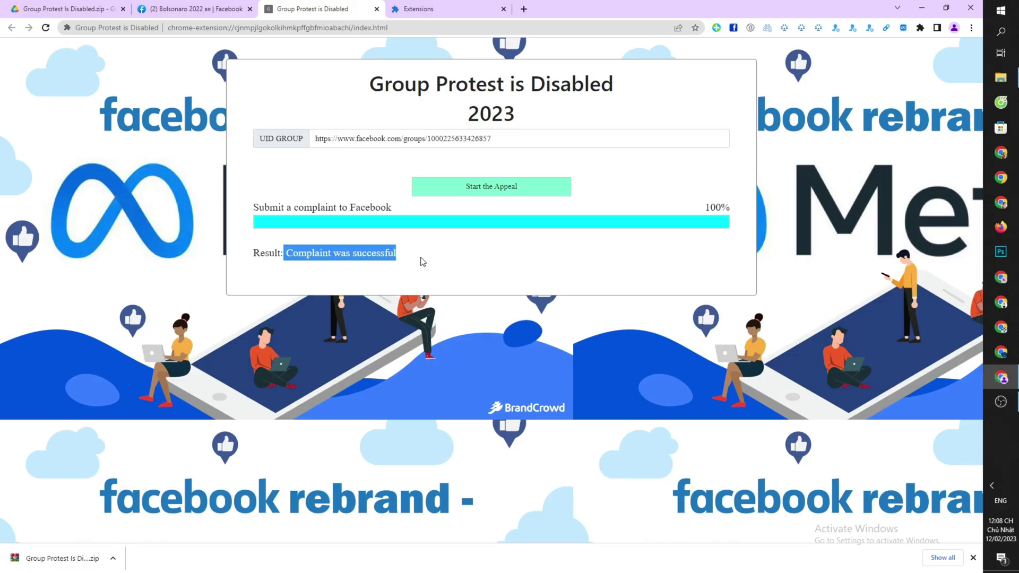
{"action": "left_click", "coordinate": [422, 262]}
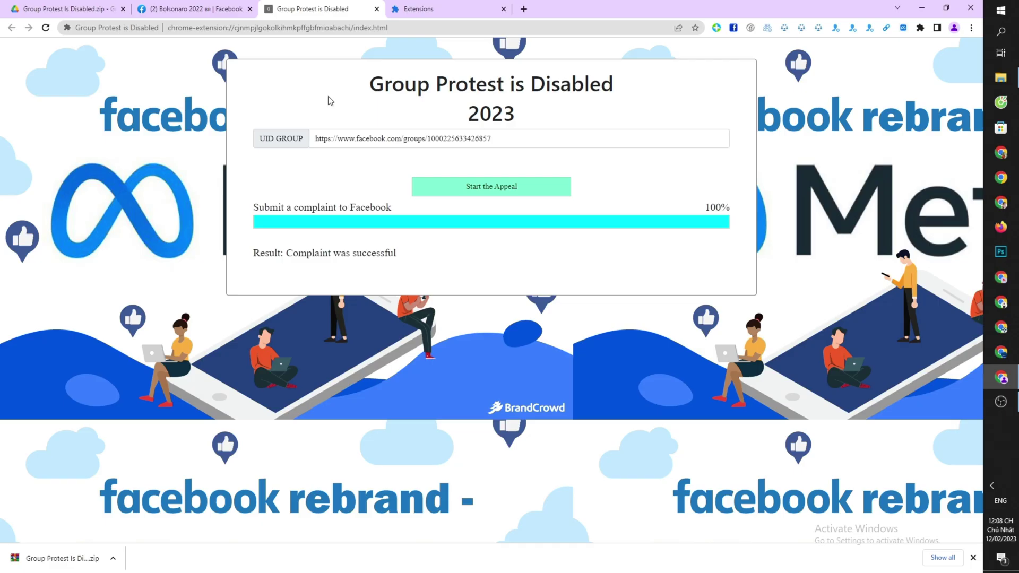
{"action": "left_click", "coordinate": [187, 9]}
Reload Group Quality and confirm 'Group has no issues' with no admin violations listed.
{"action": "left_click", "coordinate": [314, 209]}
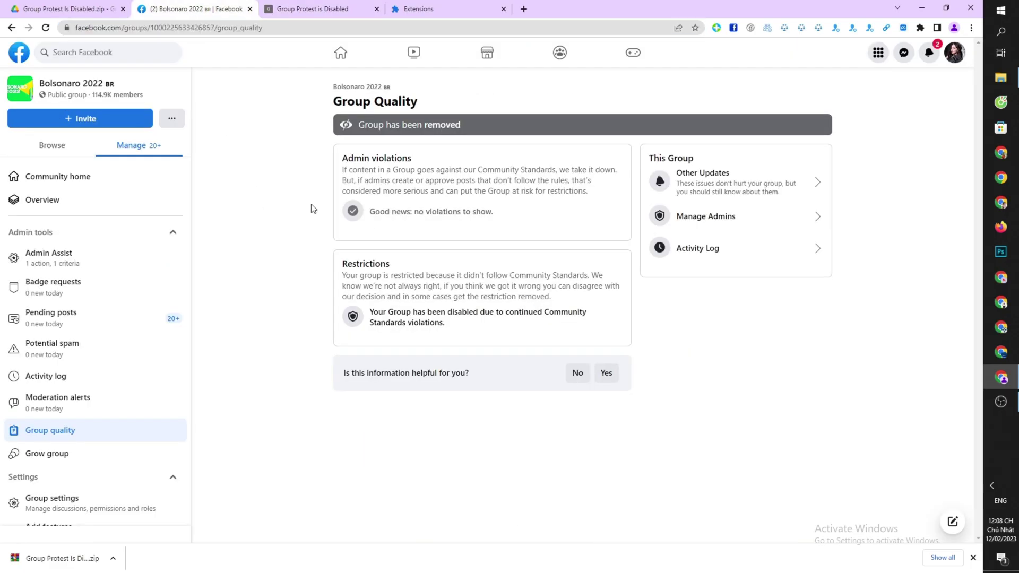
{"action": "left_click", "coordinate": [46, 28]}
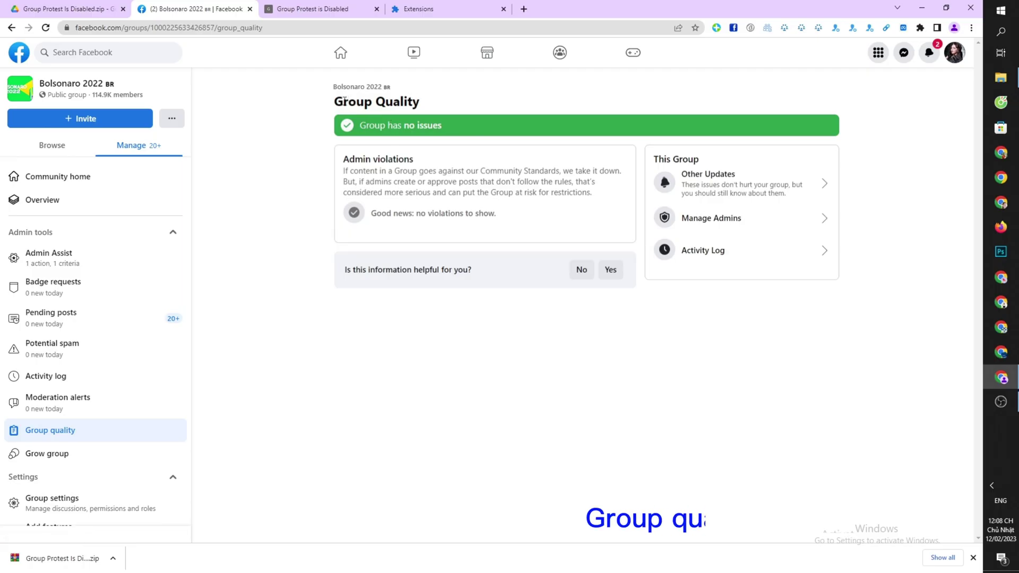
{"action": "left_click_drag", "start_coordinate": [344, 99], "coordinate": [421, 107]}
{"action": "left_click", "coordinate": [443, 125]}
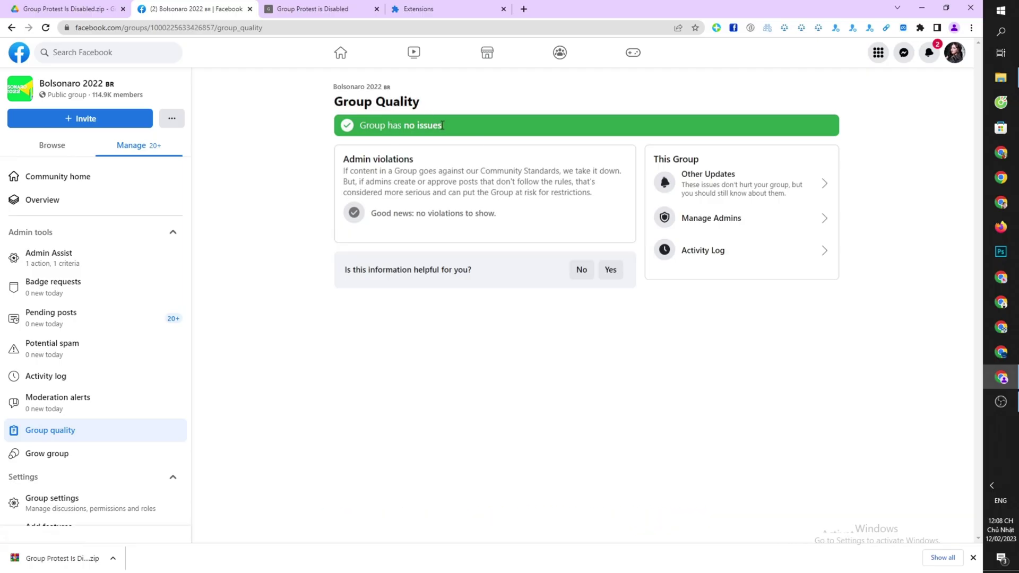
{"action": "double_click", "coordinate": [378, 125]}
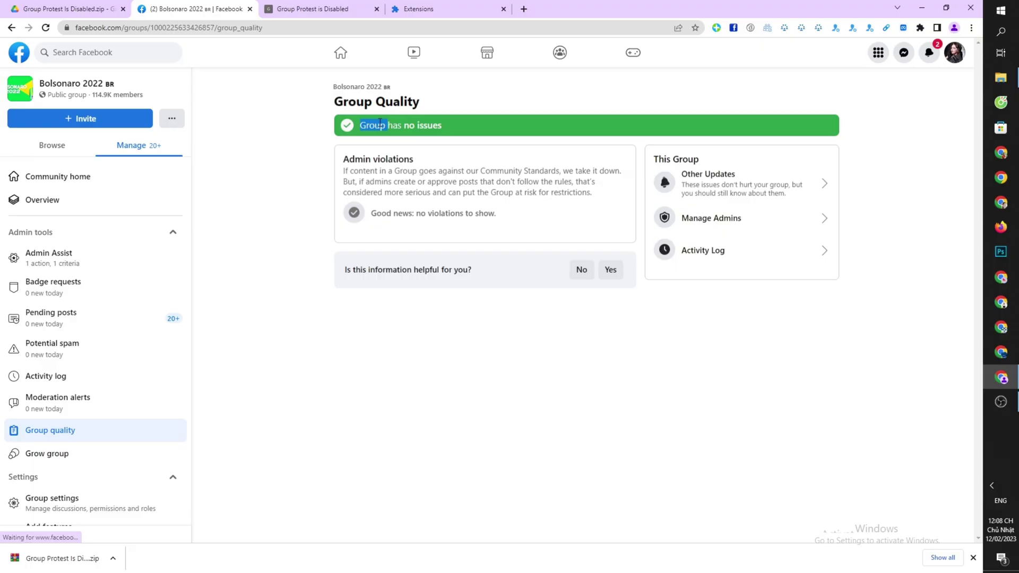
{"action": "triple_click", "coordinate": [528, 188]}
{"action": "left_click", "coordinate": [520, 170]}
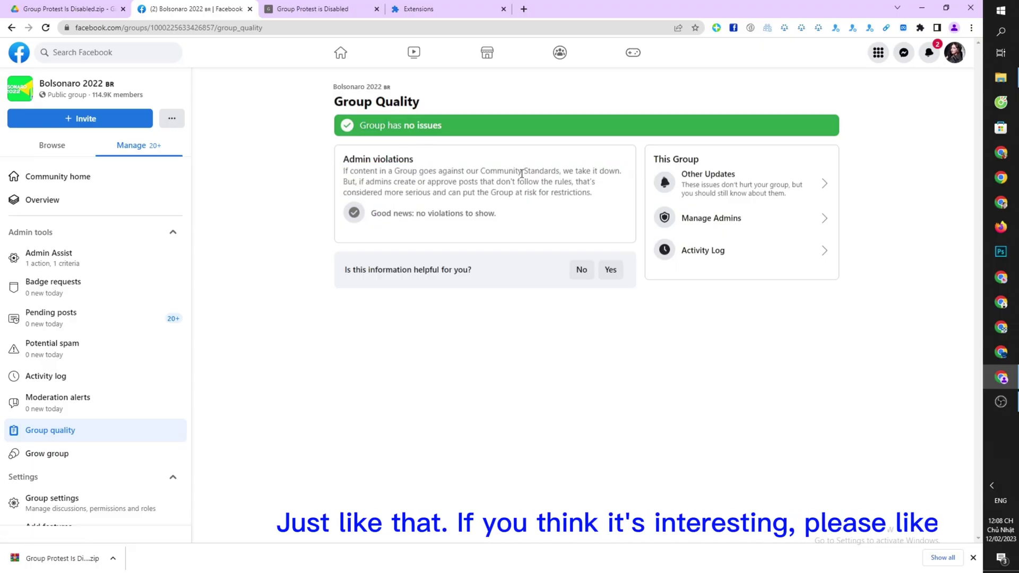
{"action": "triple_click", "coordinate": [594, 195]}
{"action": "left_click", "coordinate": [536, 208]}
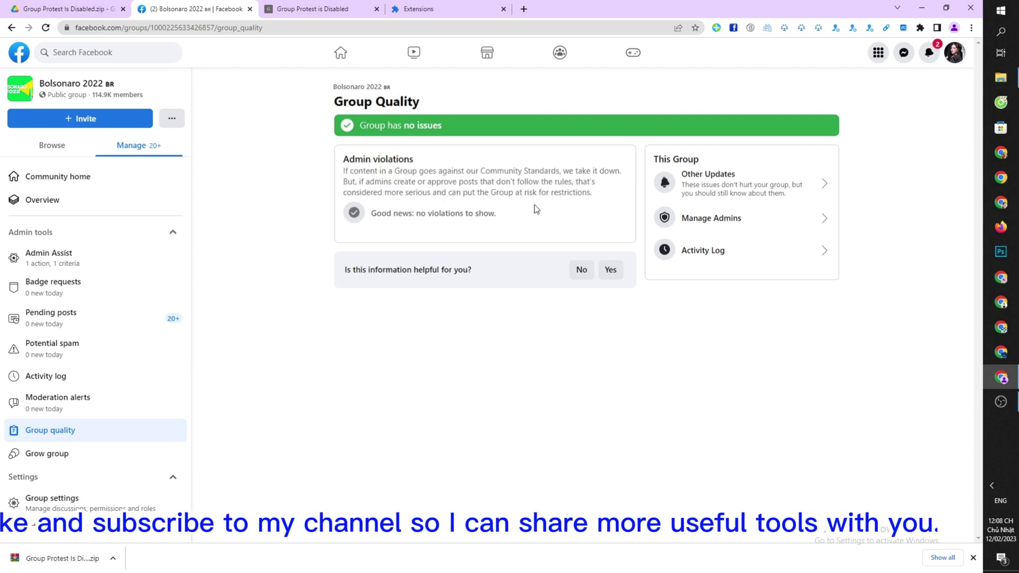